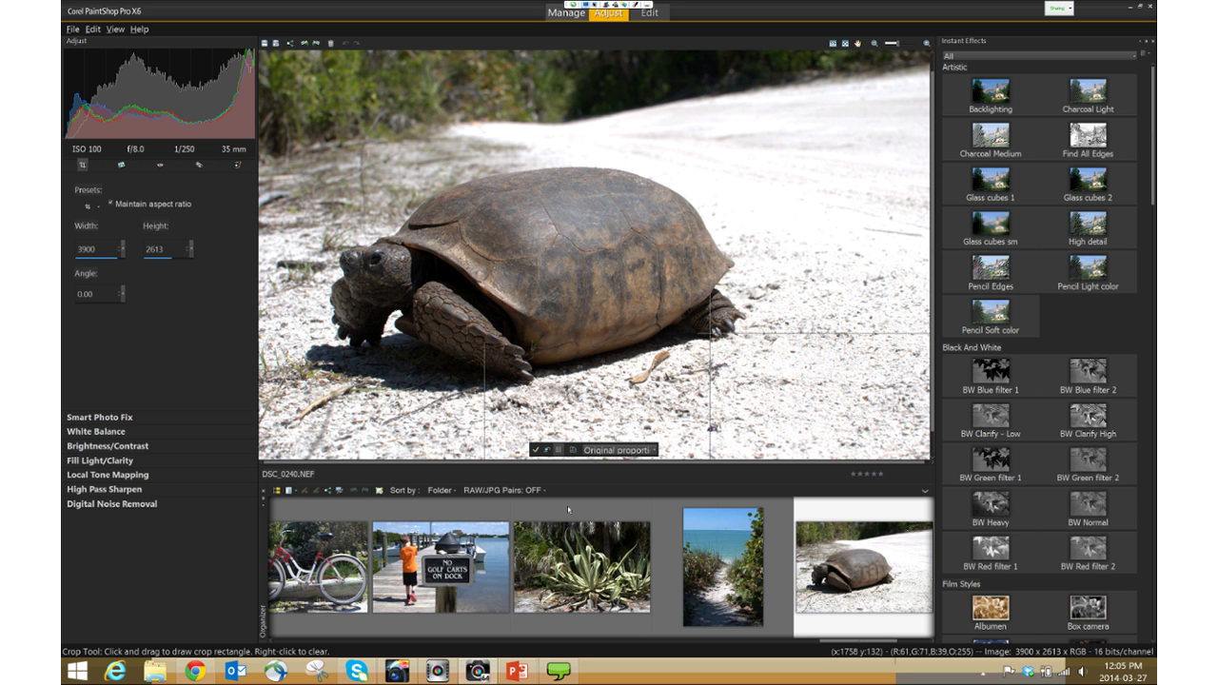
- Discard the pending crop on the tortoise photo DSC_0240.NEF
{"action": "left_click", "coordinate": [547, 449]}
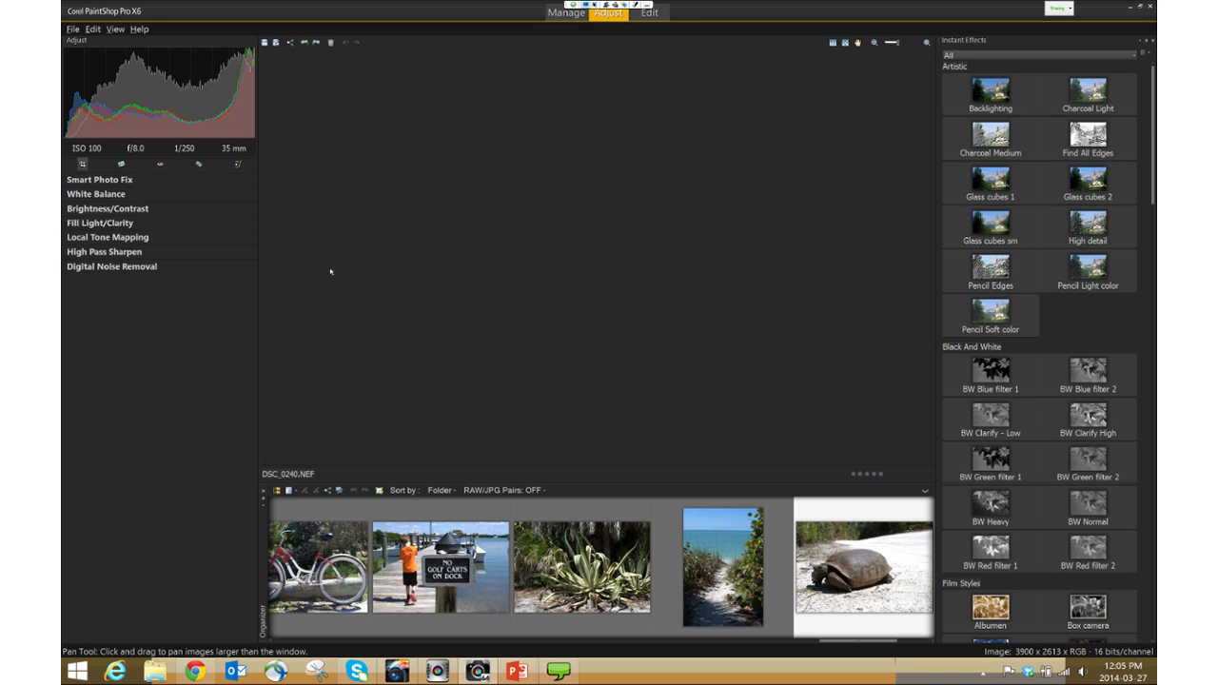
{"action": "key", "text": "ctrl+f"}
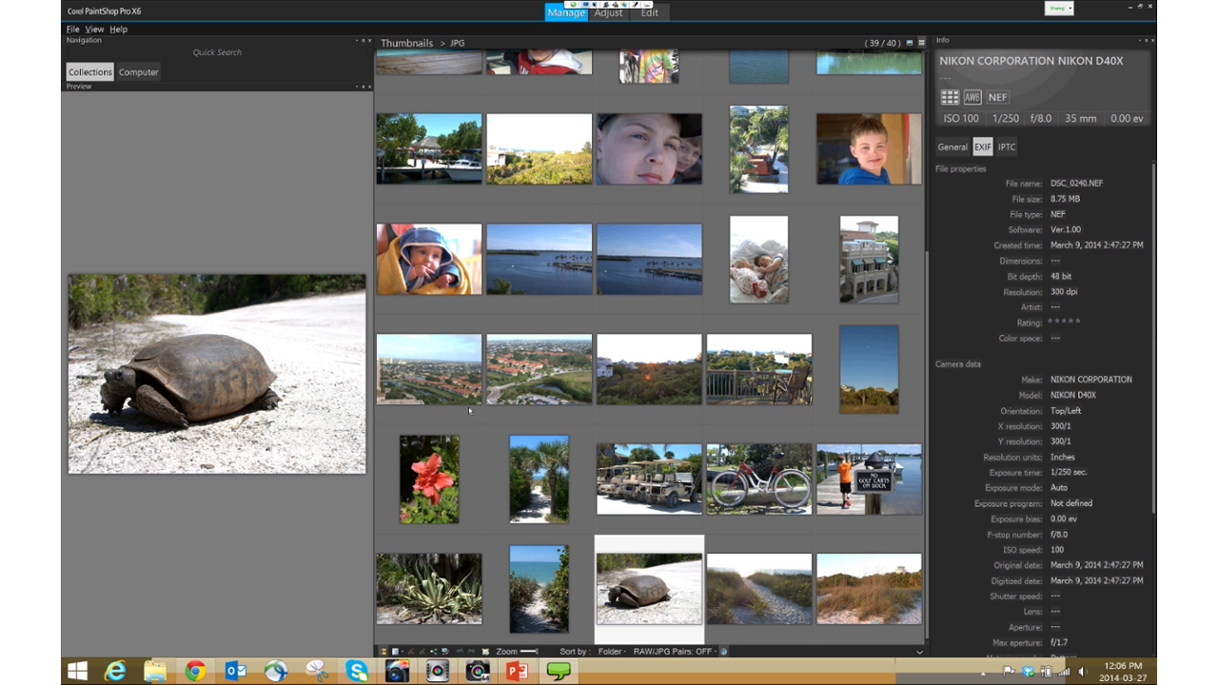
{"action": "key", "text": "alt"}
{"action": "left_click", "coordinate": [72, 29]}
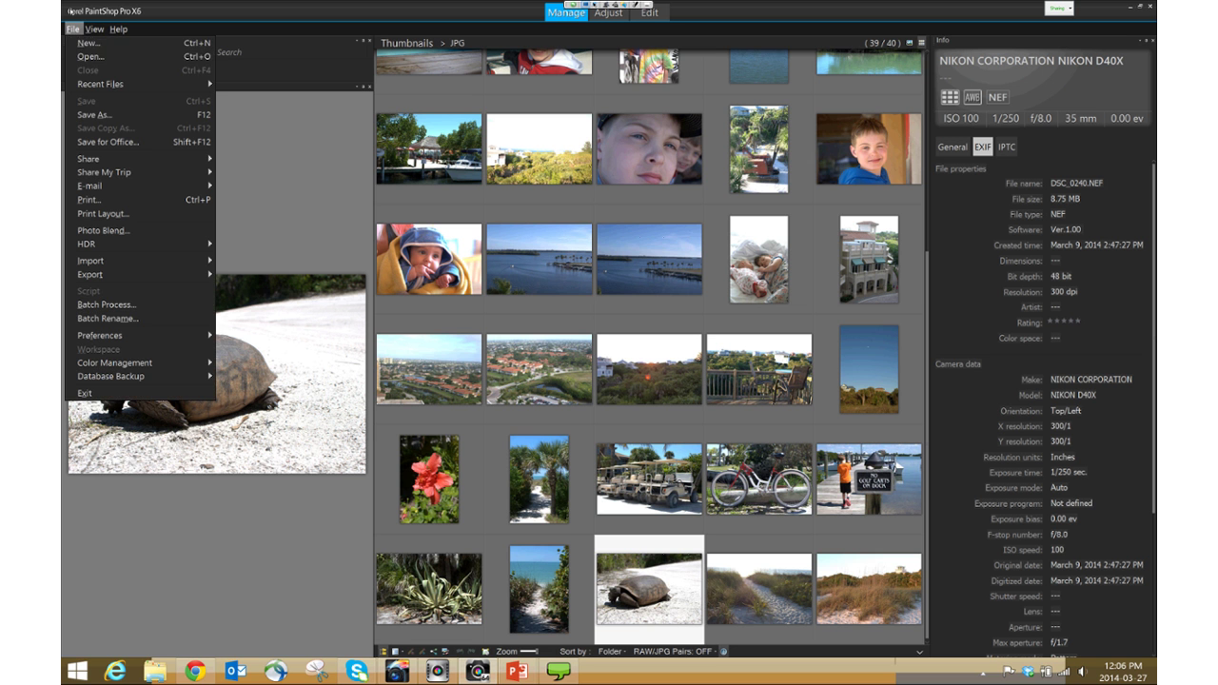
{"action": "key", "text": "Down"}
{"action": "key", "text": "Down"}
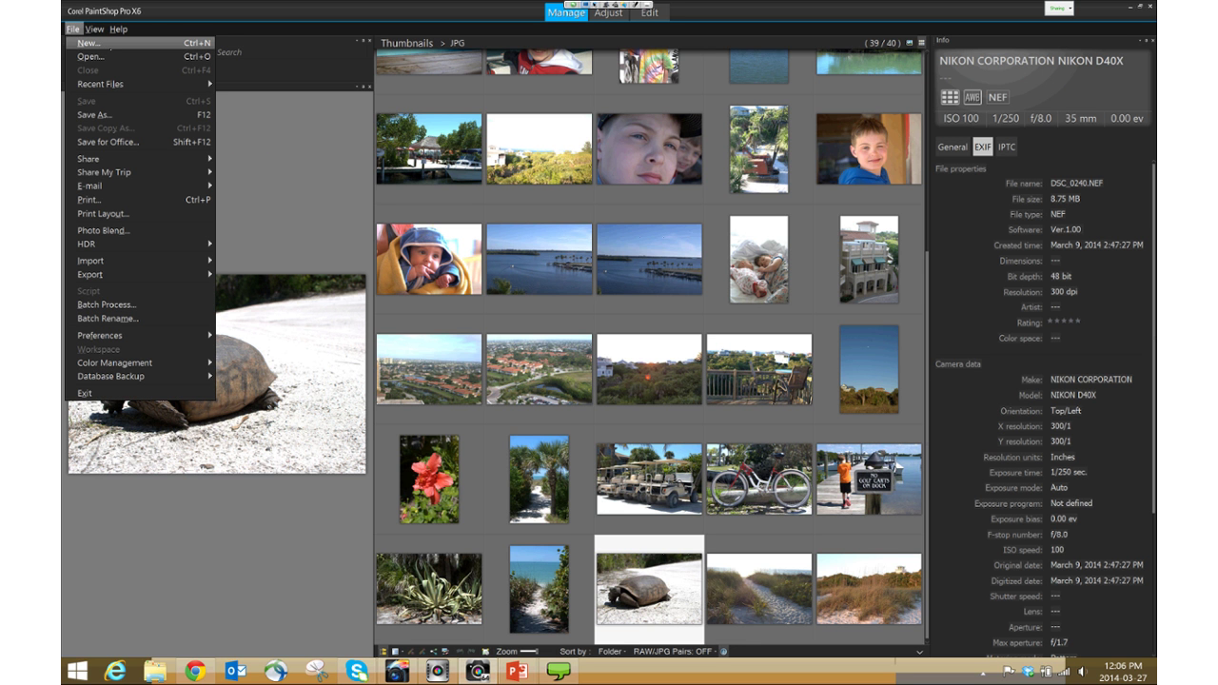
{"action": "key", "text": "Left"}
{"action": "key", "text": "Escape"}
{"action": "key", "text": "Escape"}
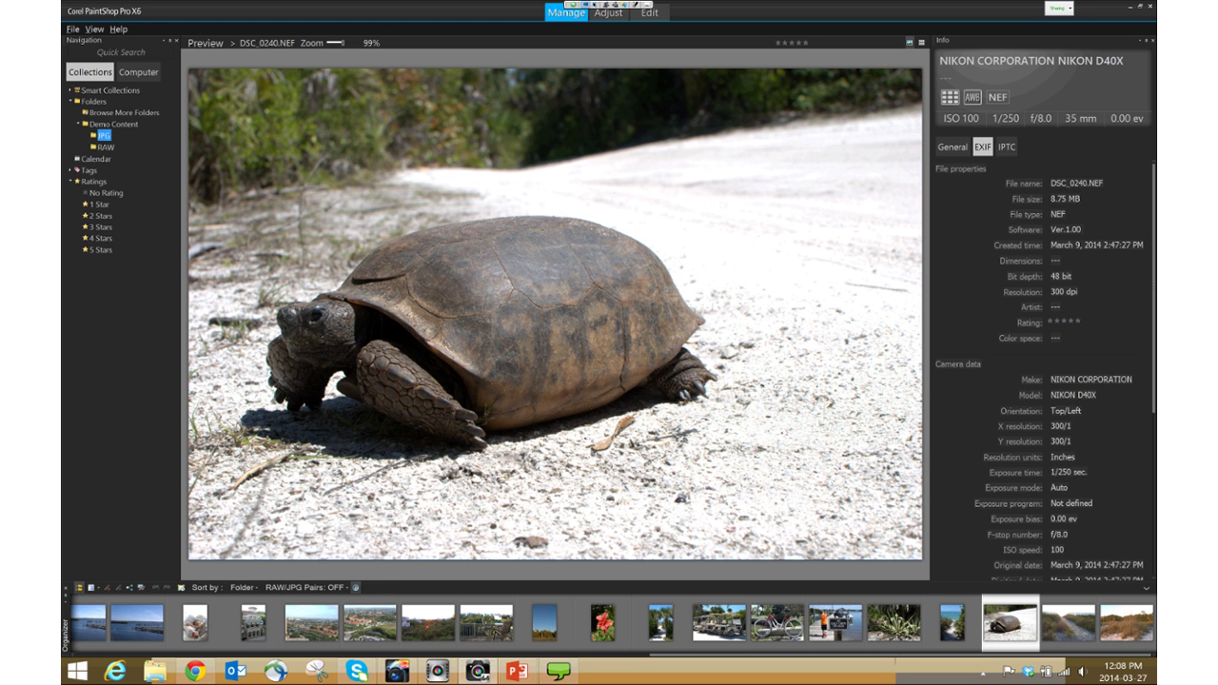
- Try the suggested Smart Photo Fix settings on the tortoise photo and look through its other adjustments, including Digital Noise Removal
{"action": "scroll", "coordinate": [1044, 367], "scroll_direction": "down", "scroll_amount": 3}
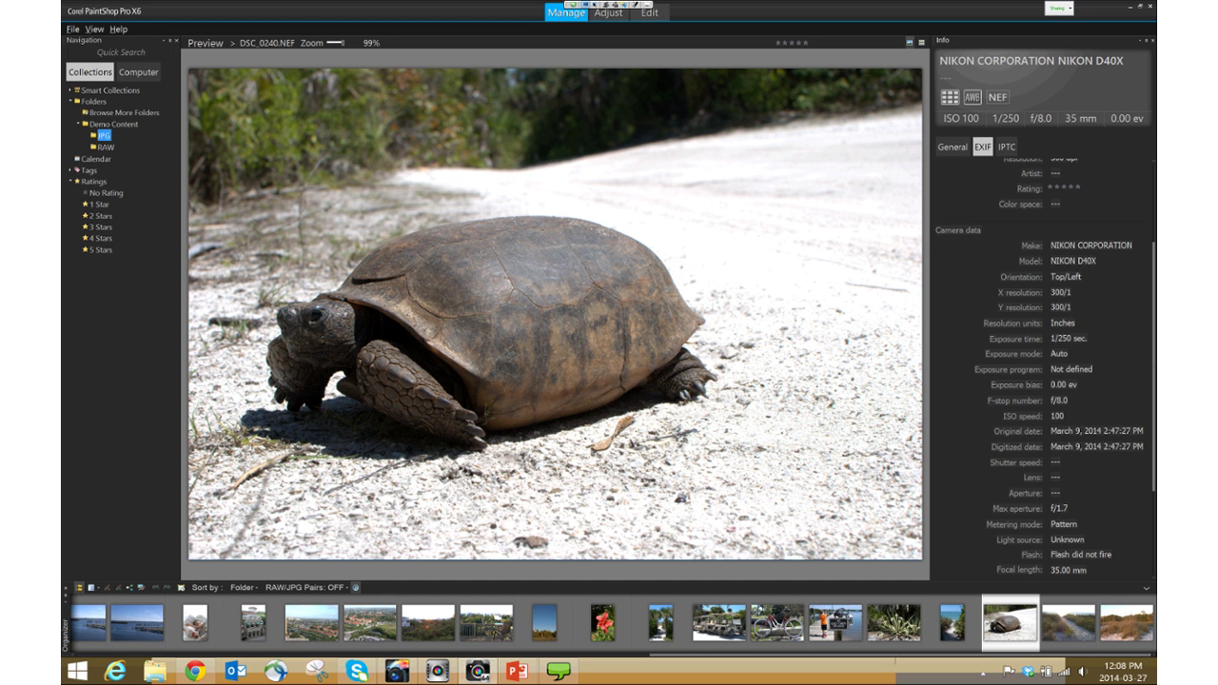
{"action": "left_click", "coordinate": [608, 12]}
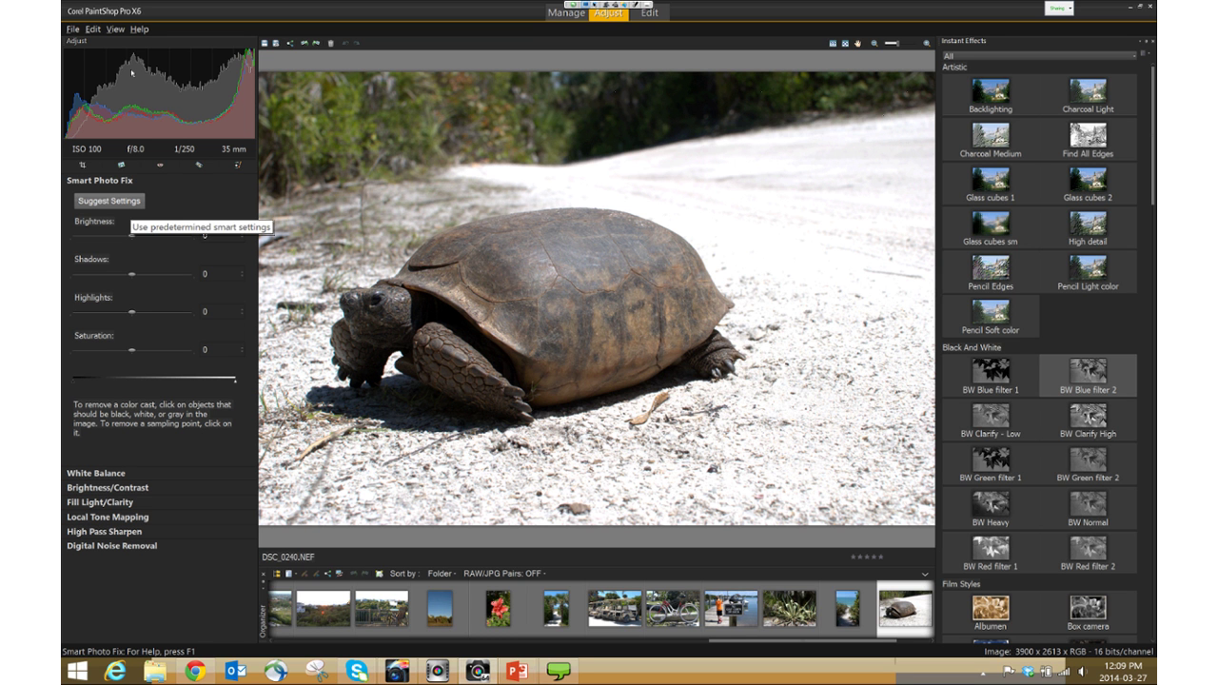
{"action": "left_click", "coordinate": [109, 200]}
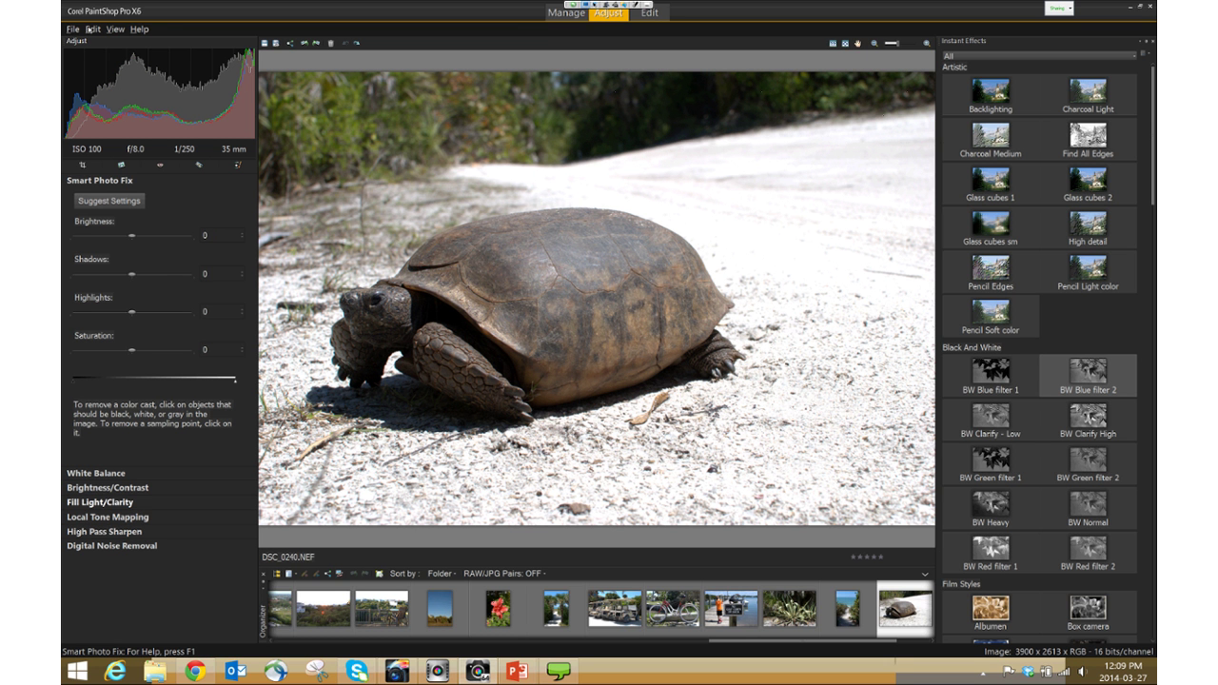
{"action": "left_click", "coordinate": [100, 502]}
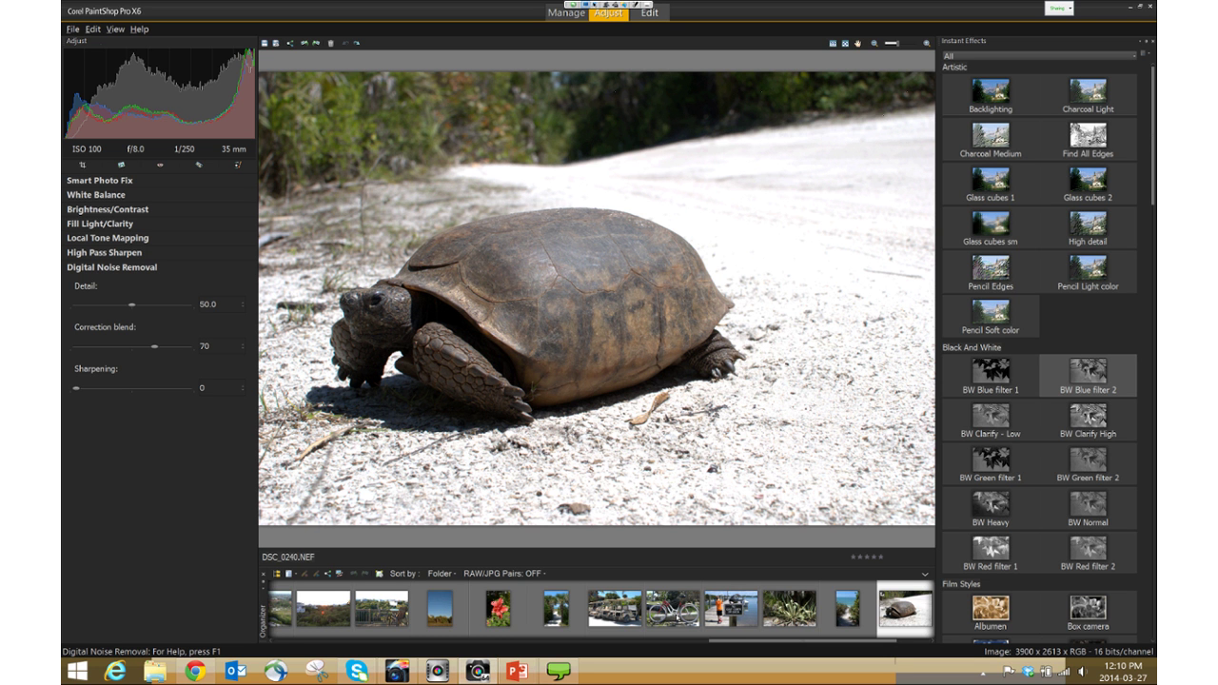
{"action": "left_click", "coordinate": [111, 266]}
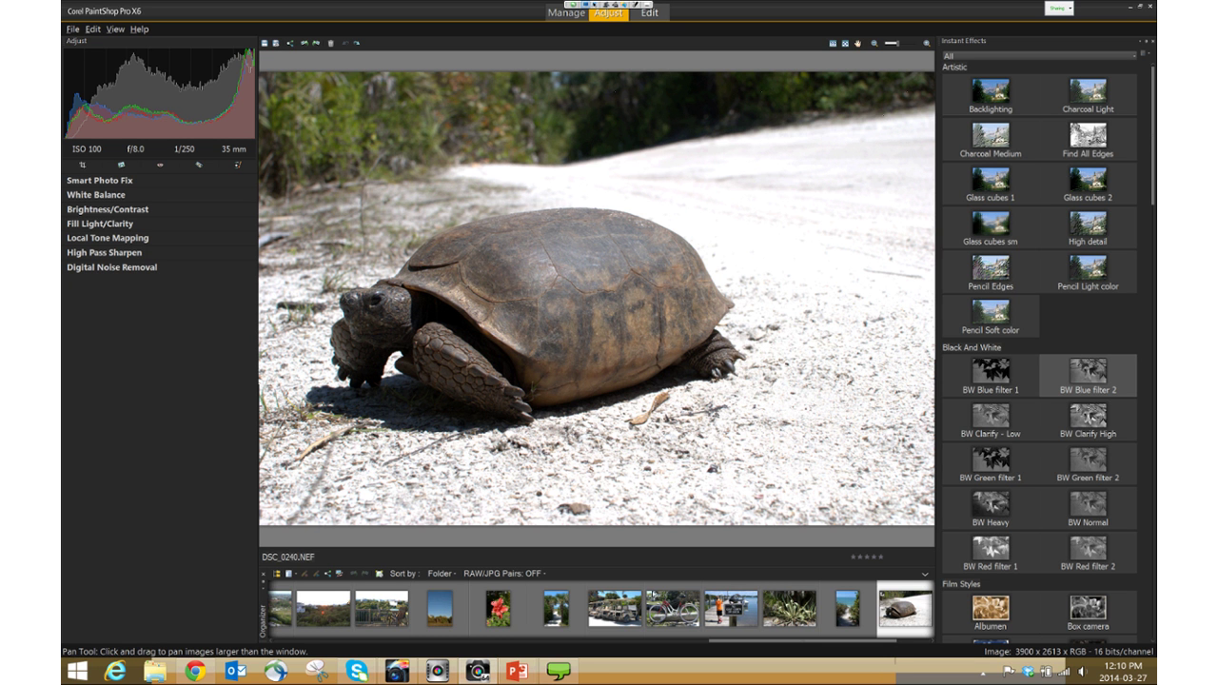
- Close the tortoise photo without saving its changes
{"action": "key", "text": "ctrl+F4"}
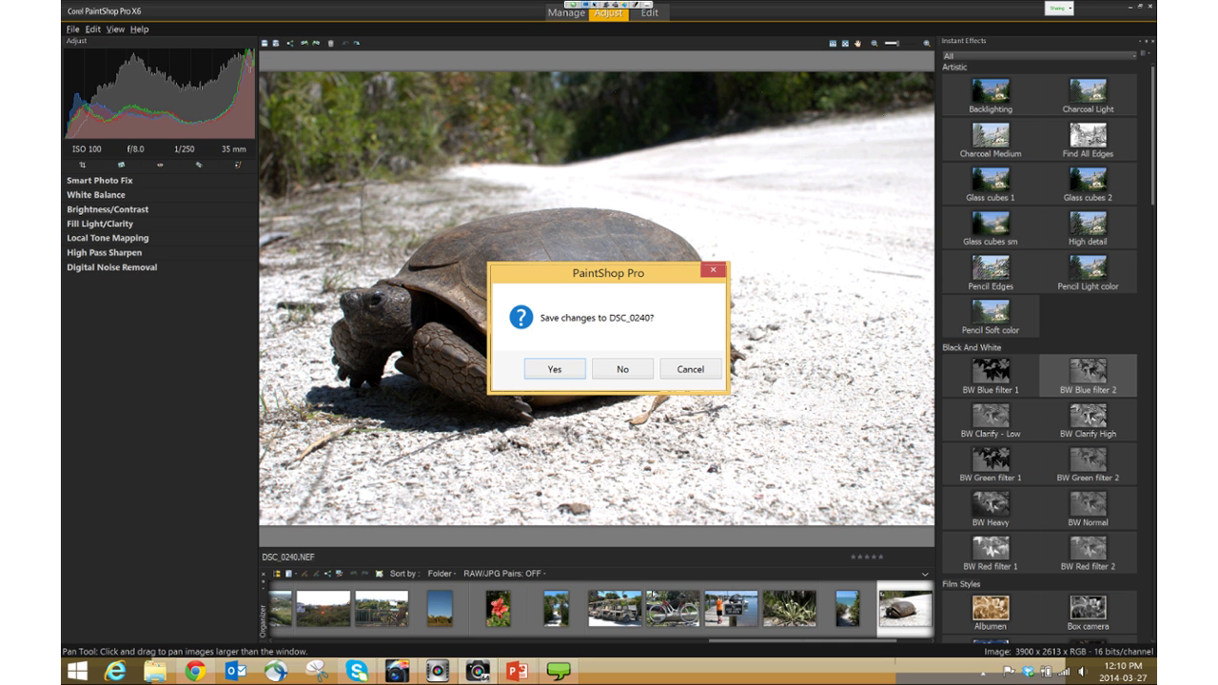
{"action": "key", "text": "n"}
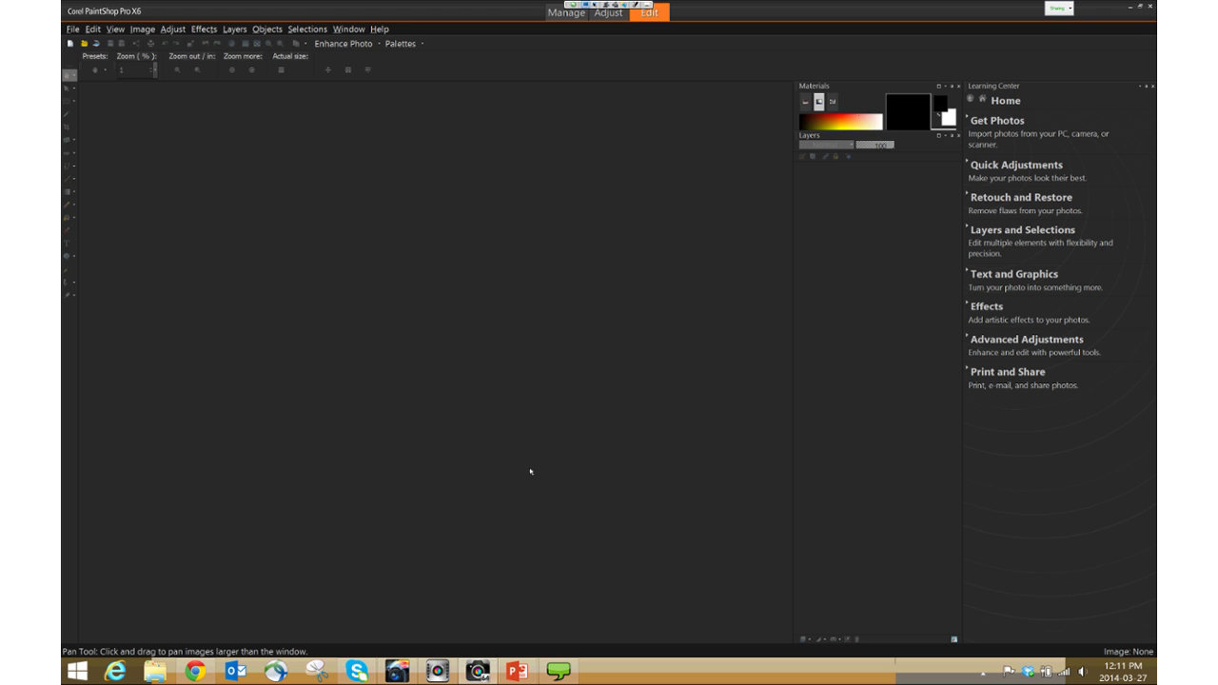
- Create a new transparent raster image from the 1024 x 768 preset
{"action": "left_click", "coordinate": [73, 29]}
{"action": "left_click", "coordinate": [80, 19]}
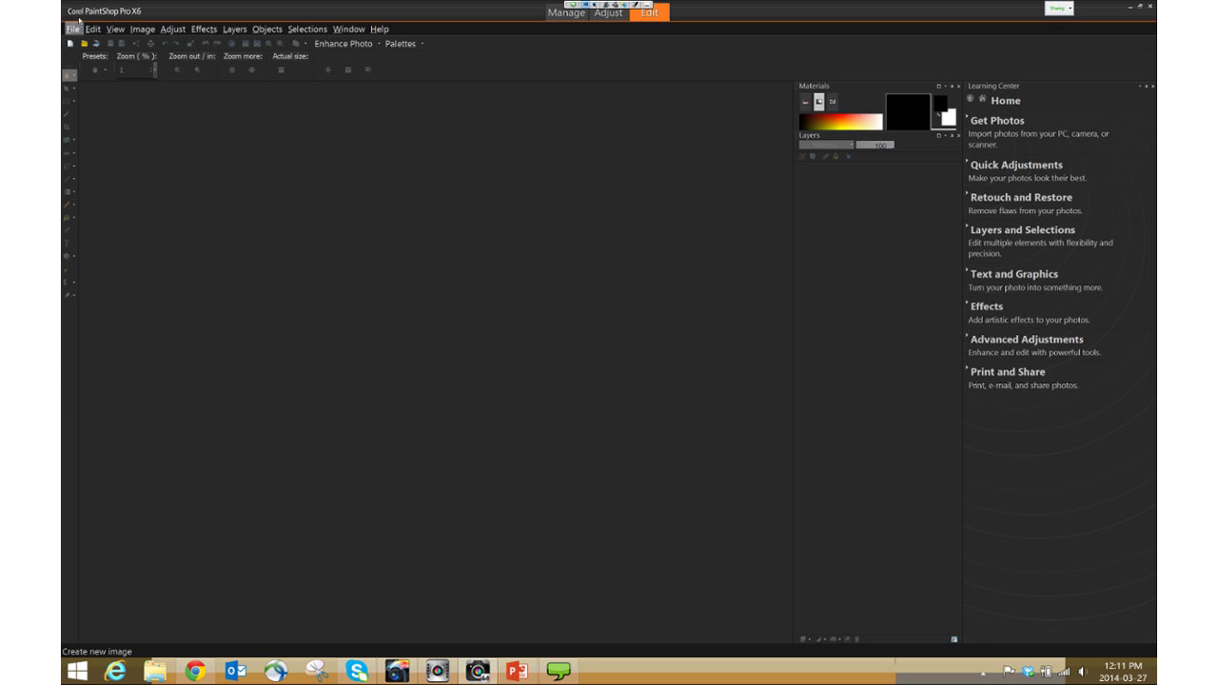
{"action": "key", "text": "ctrl+n"}
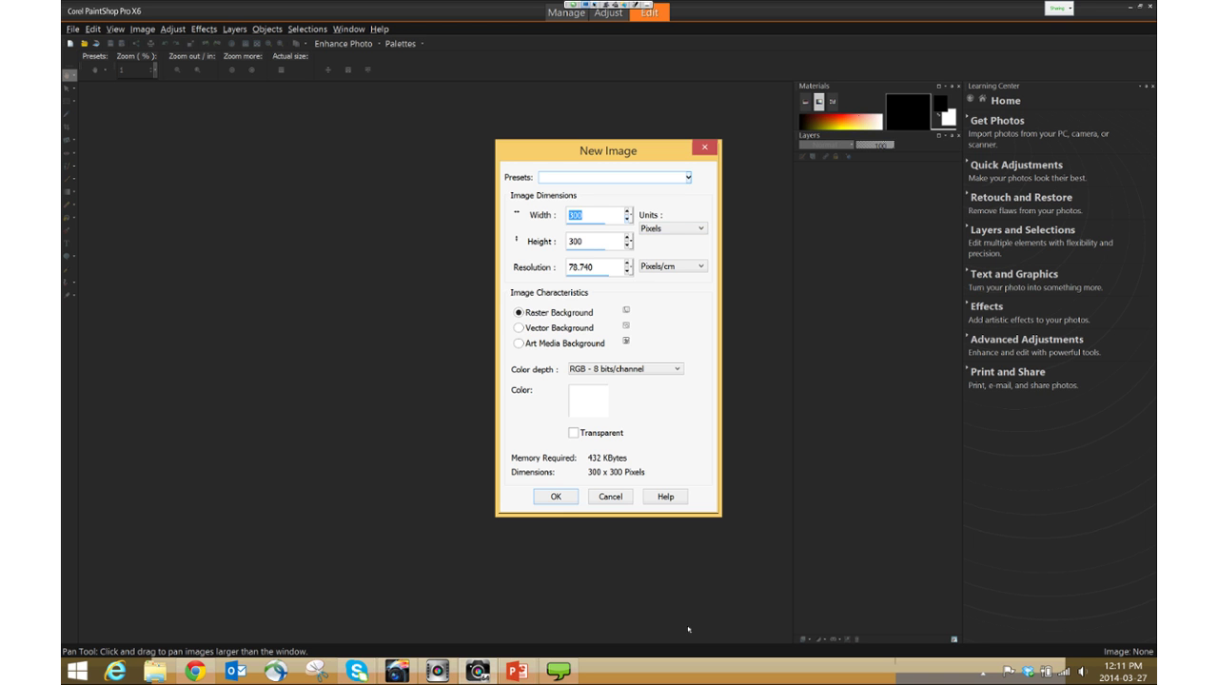
{"action": "key", "text": "alt+Down"}
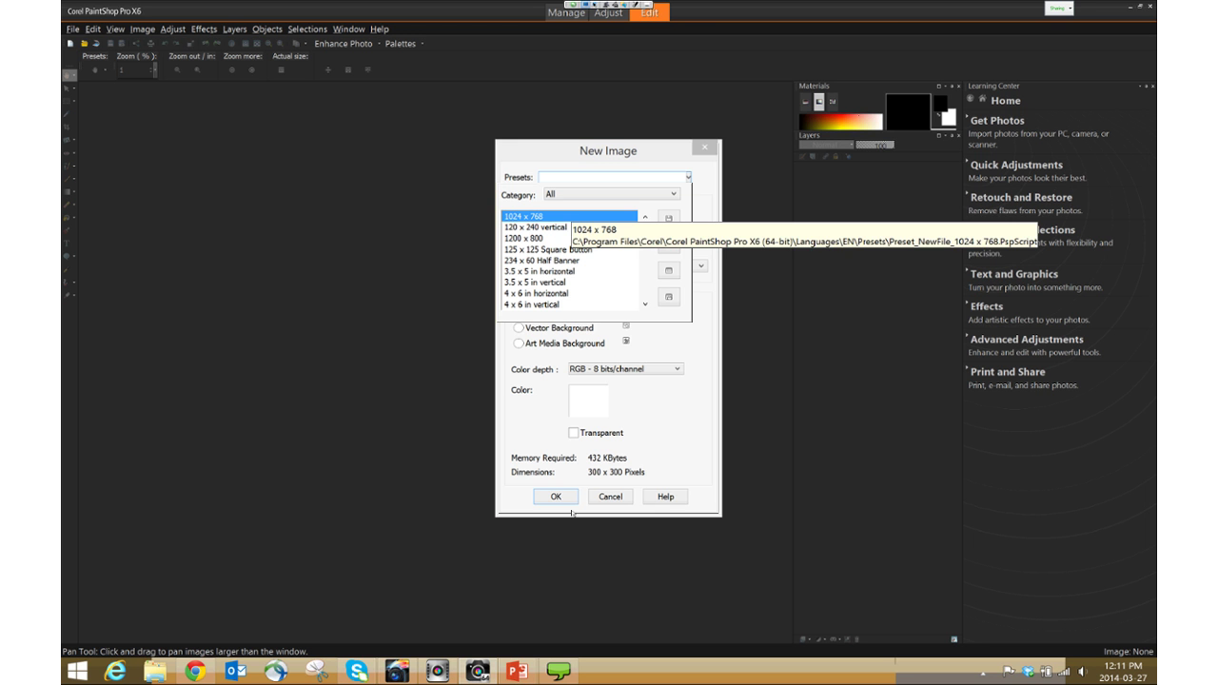
{"action": "key", "text": "Return"}
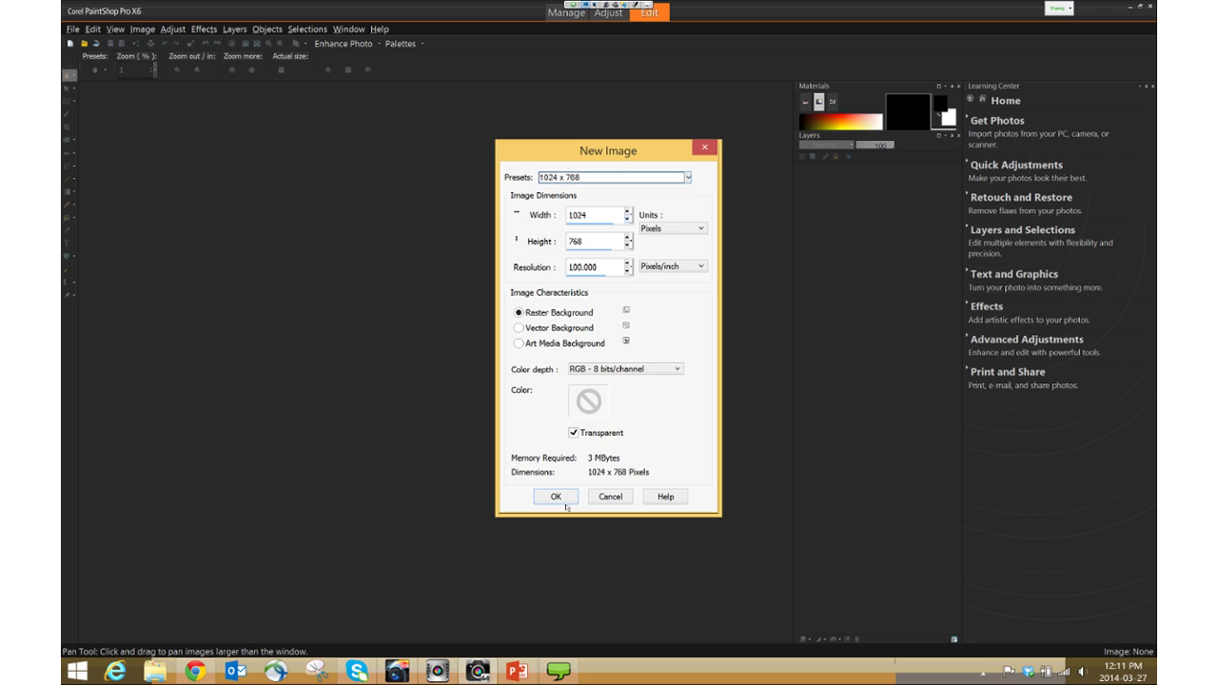
{"action": "left_click", "coordinate": [555, 496]}
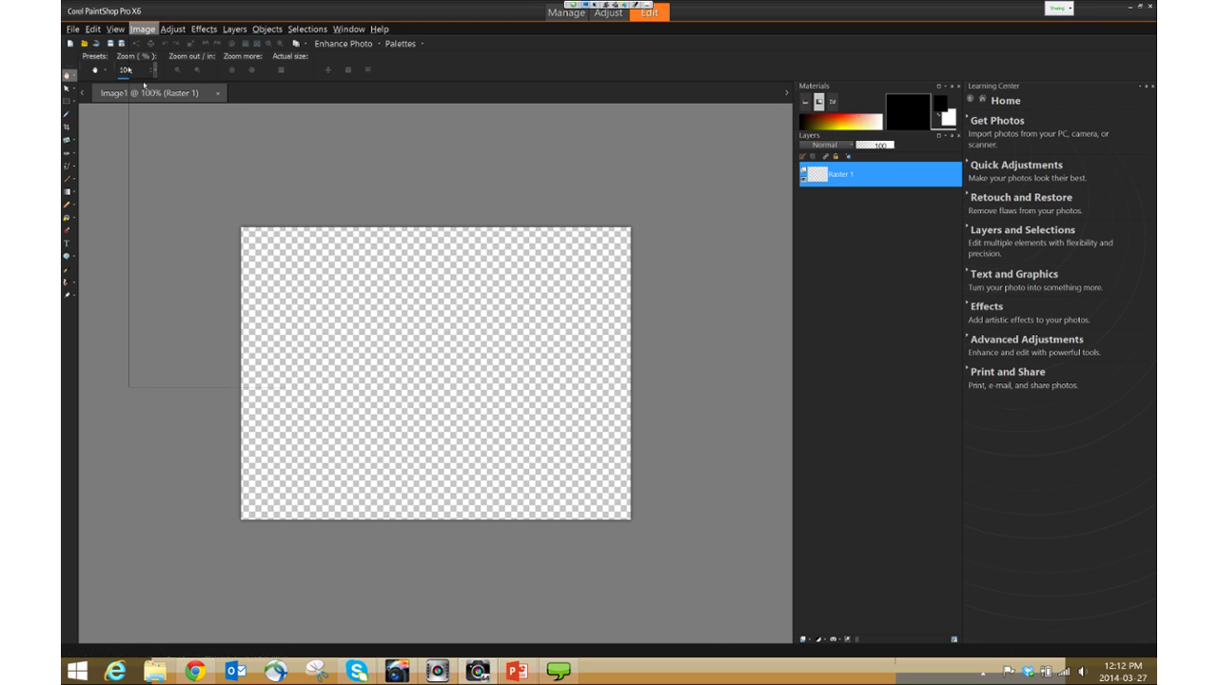
{"action": "left_click", "coordinate": [94, 30]}
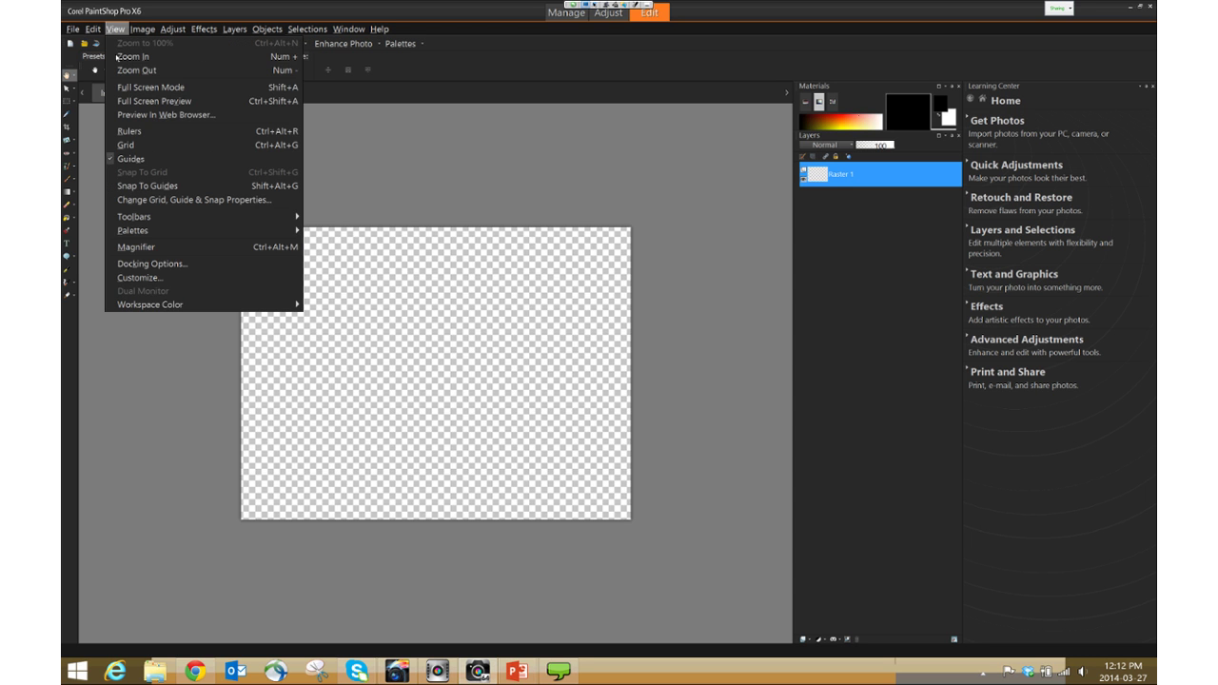
{"action": "mouse_move", "coordinate": [143, 29]}
{"action": "key", "text": "Right"}
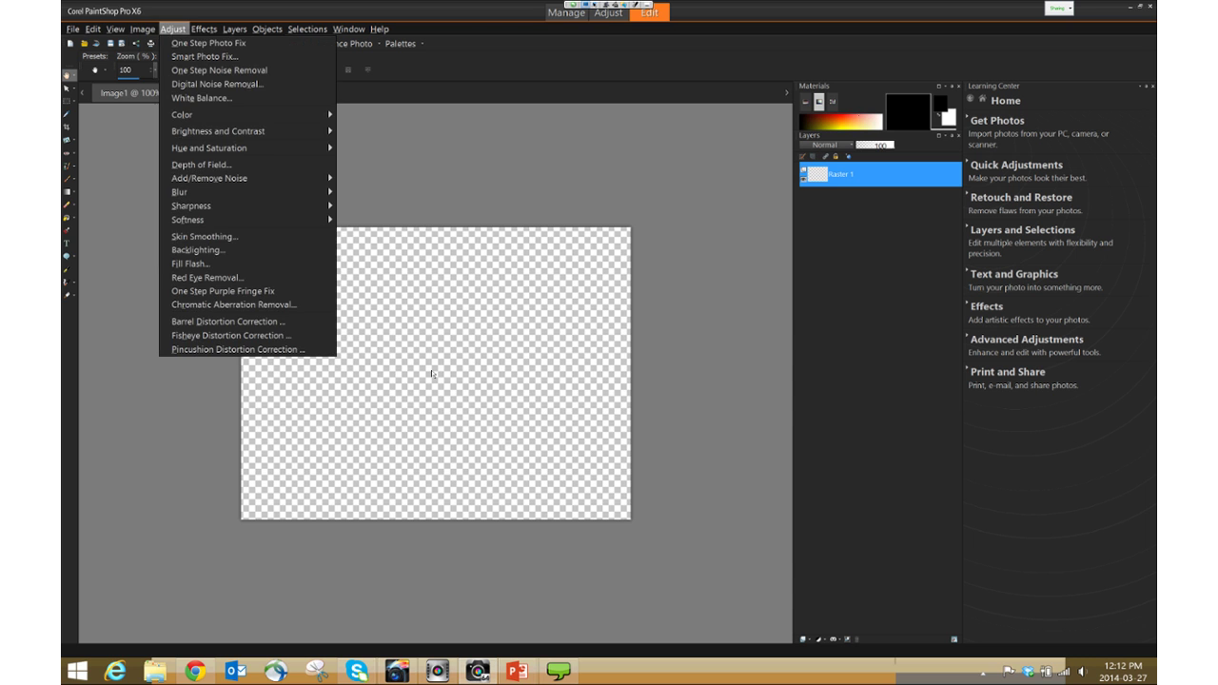
{"action": "left_click", "coordinate": [431, 373]}
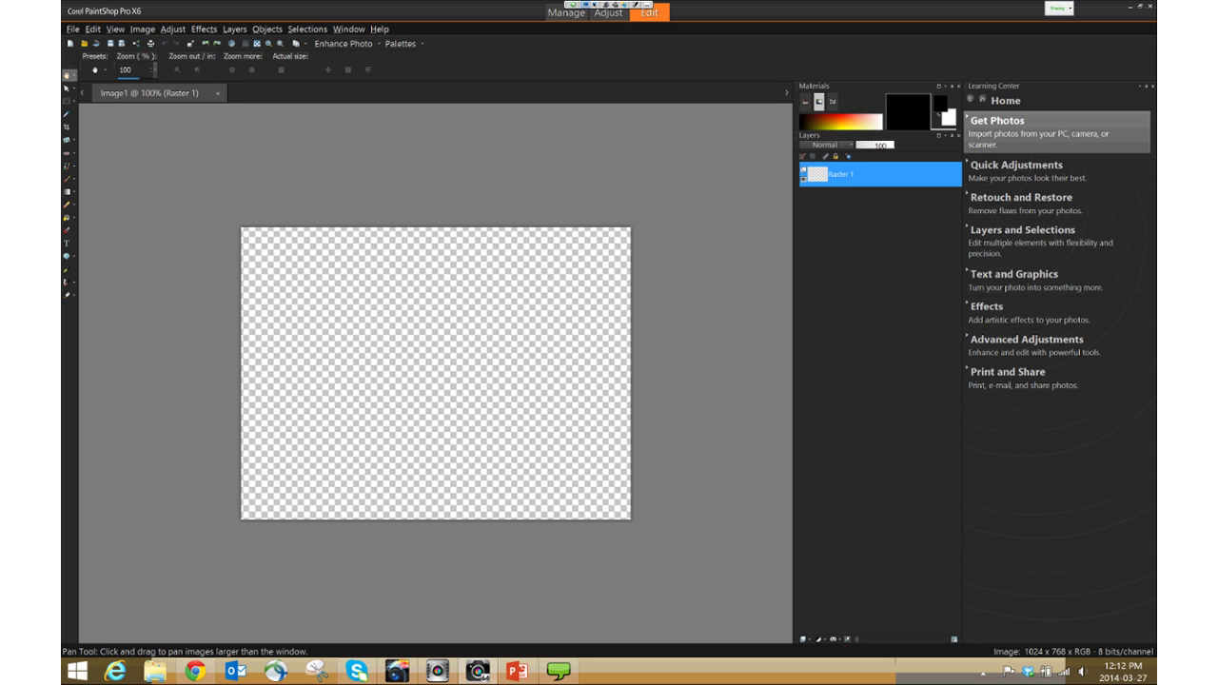
- Look at the Get Photos topic in the Learning Center and briefly show the Navigation and Organizer palettes
{"action": "left_click", "coordinate": [998, 121]}
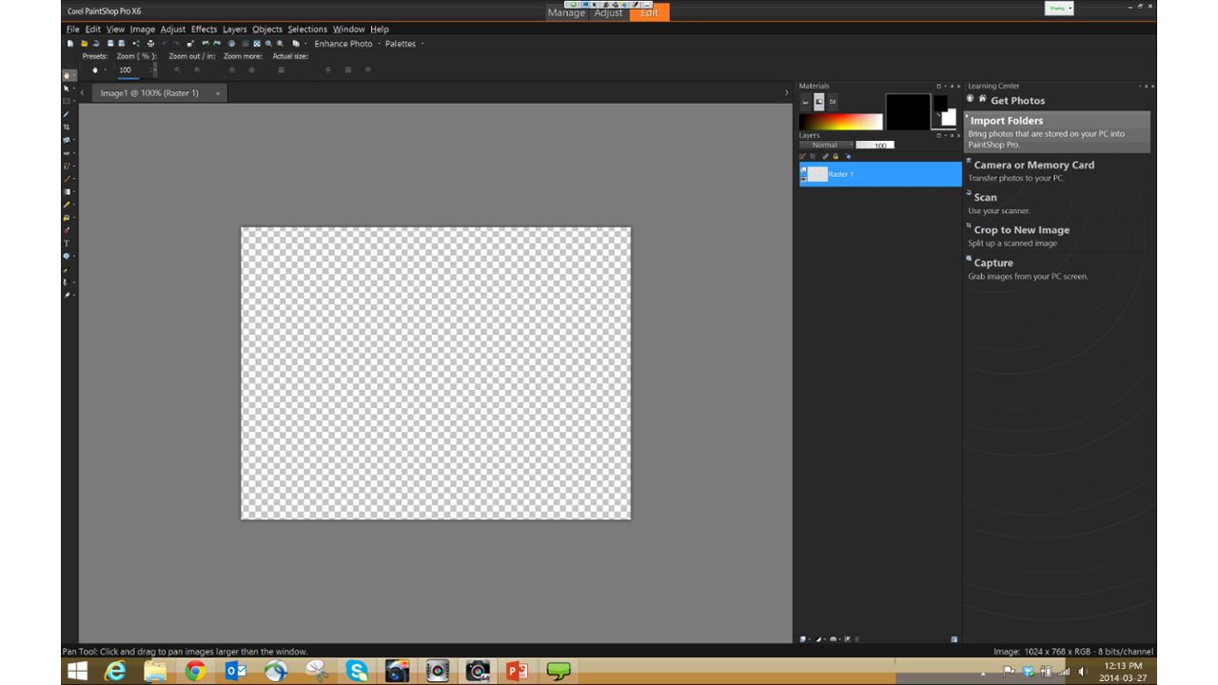
{"action": "key", "text": "shift+F9"}
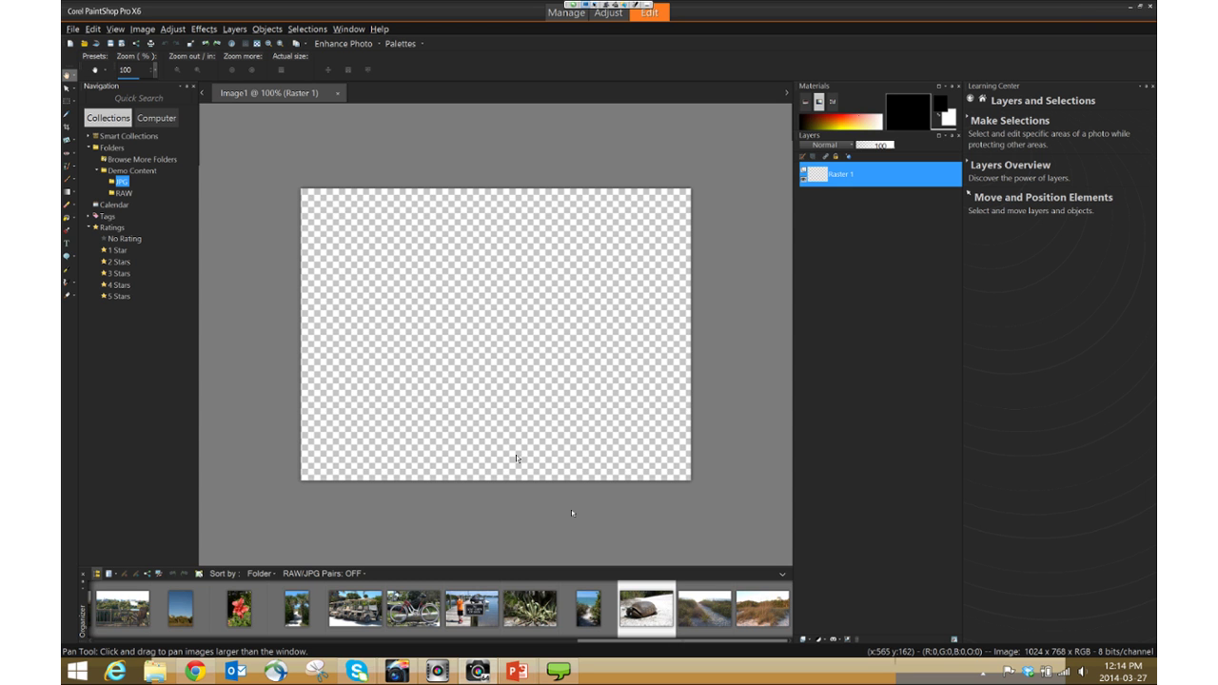
{"action": "key", "text": "shift+F9"}
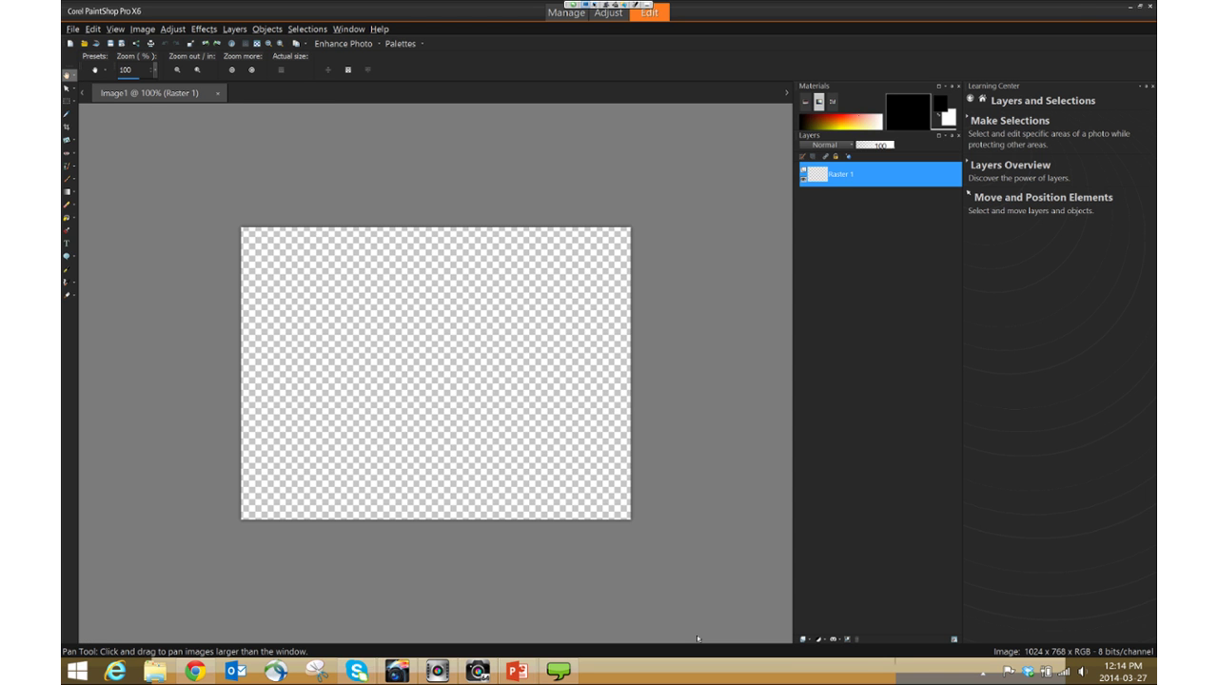
- Visit the Manage workspace, return to the Edit workspace and look over its photo adjustment commands
{"action": "key", "text": "ctrl+F5"}
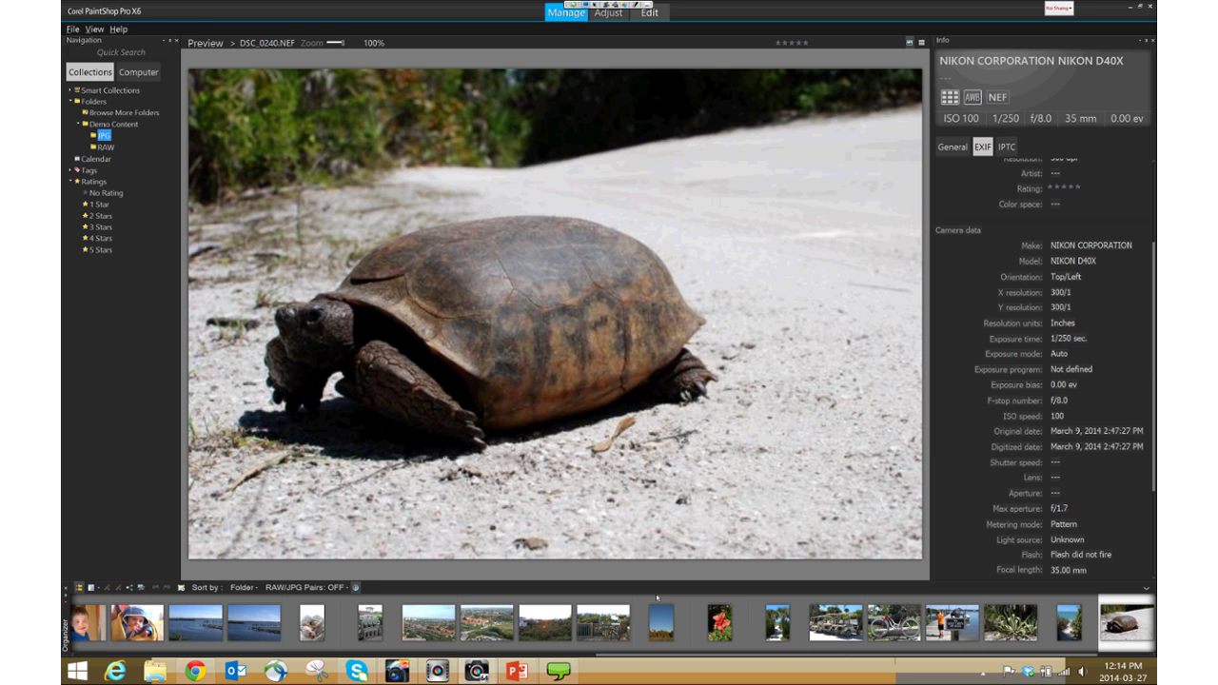
{"action": "key", "text": "ctrl+F7"}
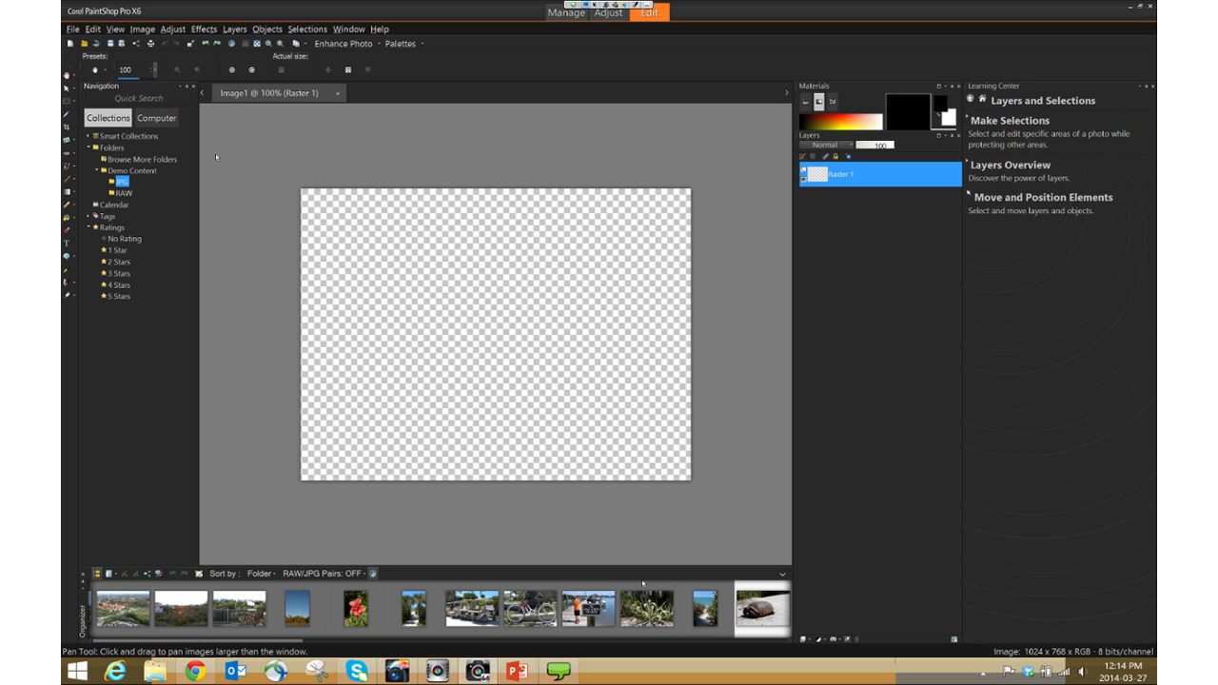
{"action": "left_click", "coordinate": [173, 29]}
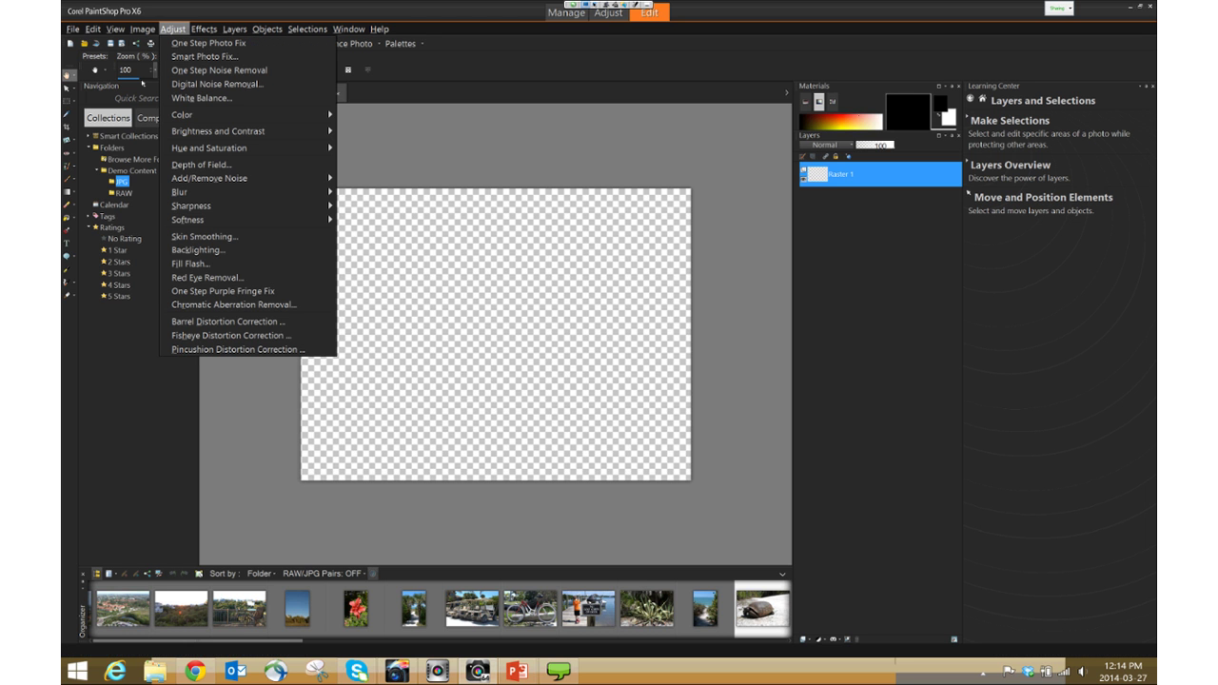
{"action": "left_click", "coordinate": [149, 91]}
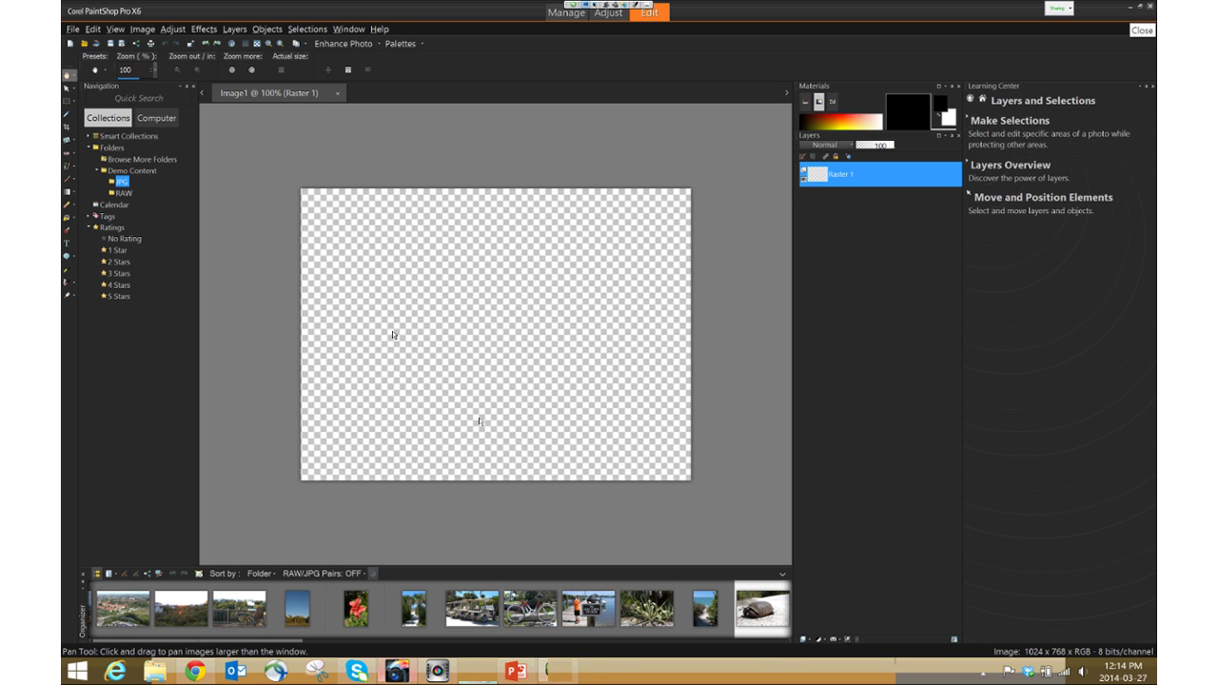
- Switch to AfterShot Pro and view the File System folders and the batch output and printing options
{"action": "key", "text": "alt+Tab"}
{"action": "key", "text": "alt+Tab"}
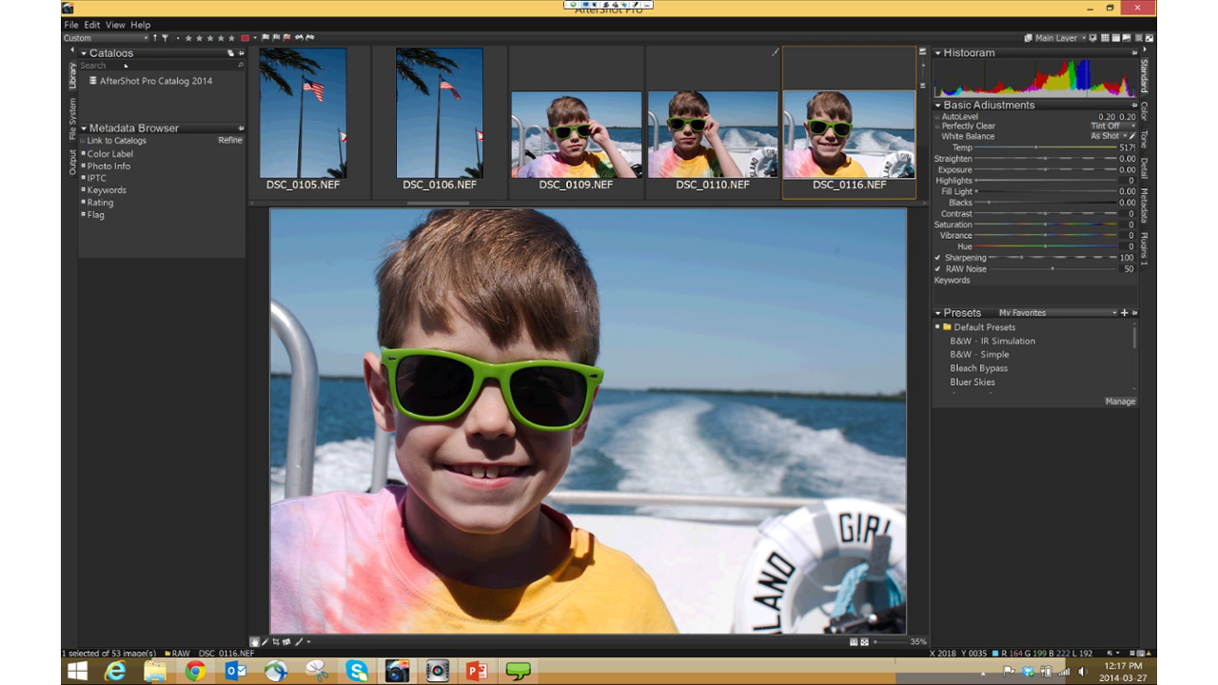
{"action": "left_click", "coordinate": [73, 118]}
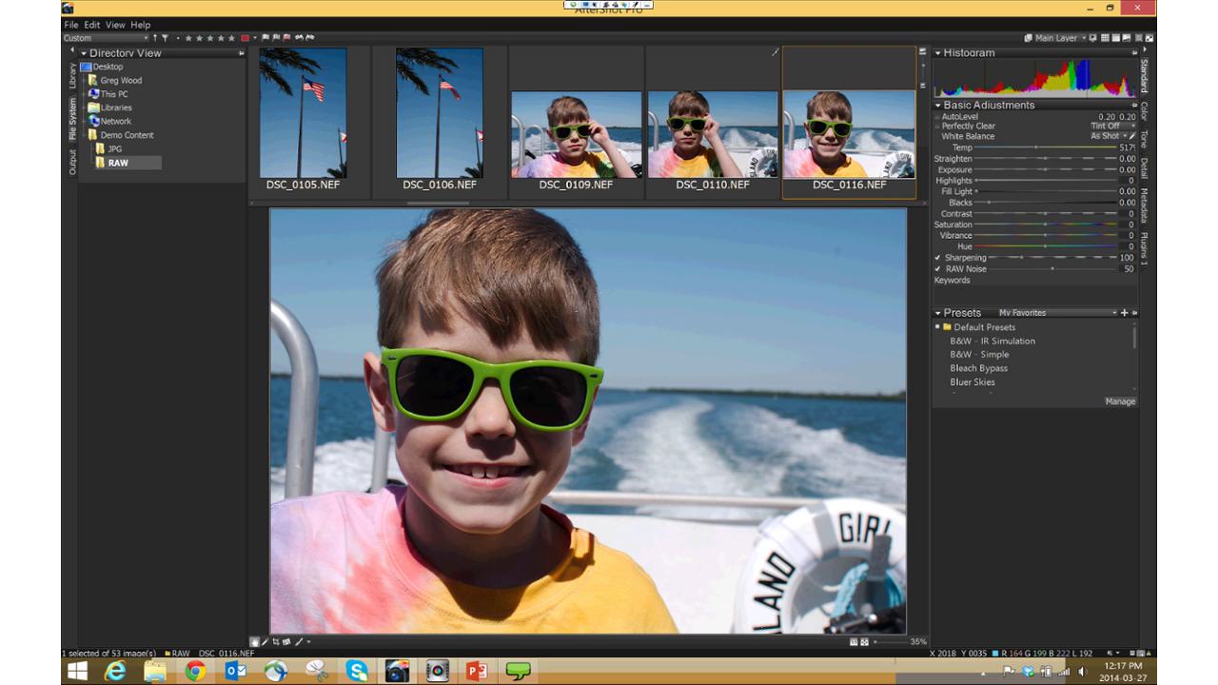
{"action": "left_click", "coordinate": [72, 162]}
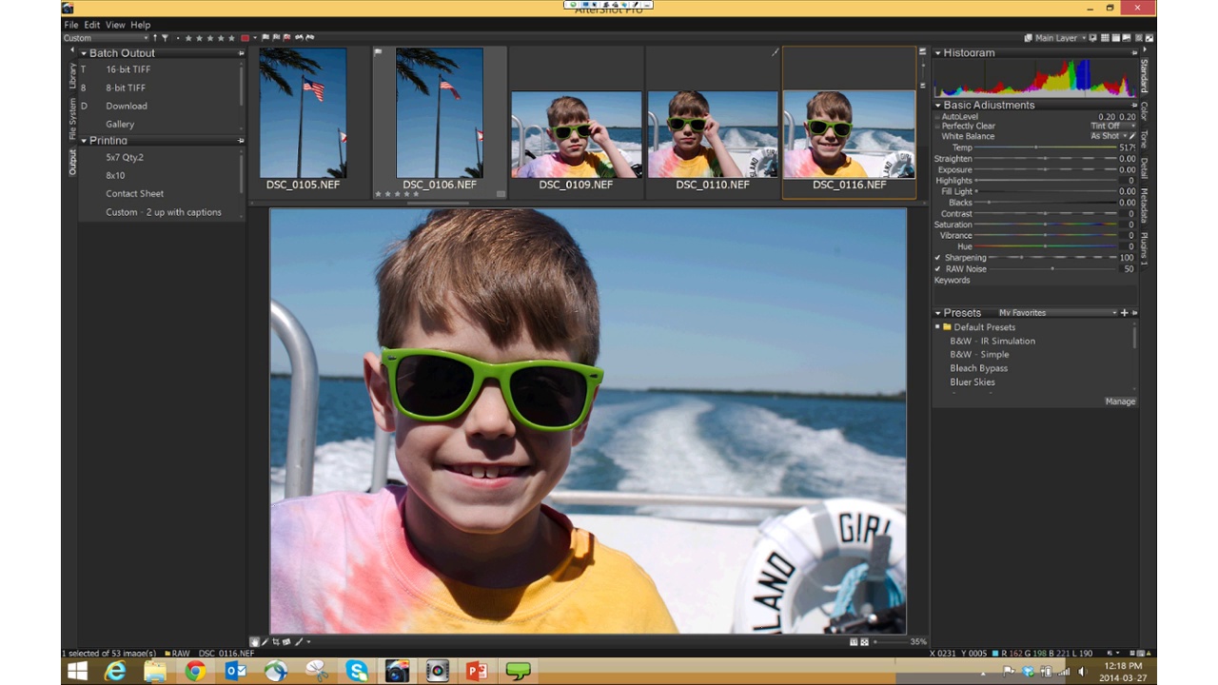
- Give the photo DSC_0116.NEF of the boy in green sunglasses a five-star rating
{"action": "left_click", "coordinate": [442, 124]}
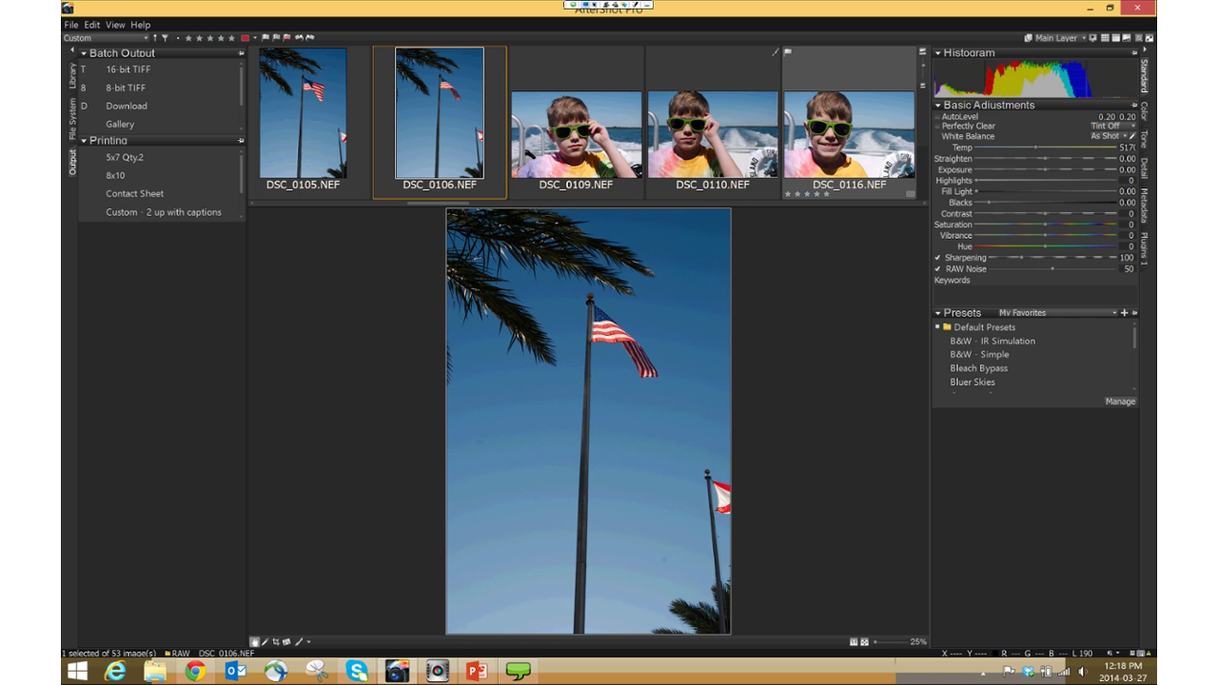
{"action": "left_click", "coordinate": [849, 133]}
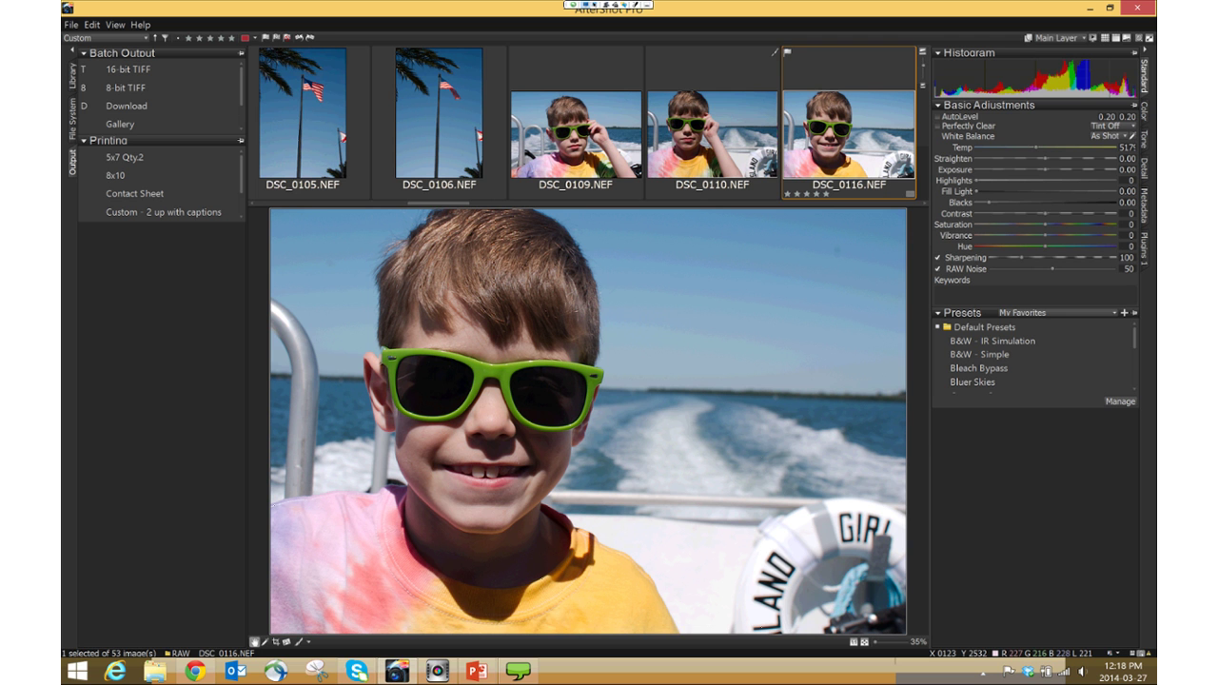
{"action": "key", "text": "4"}
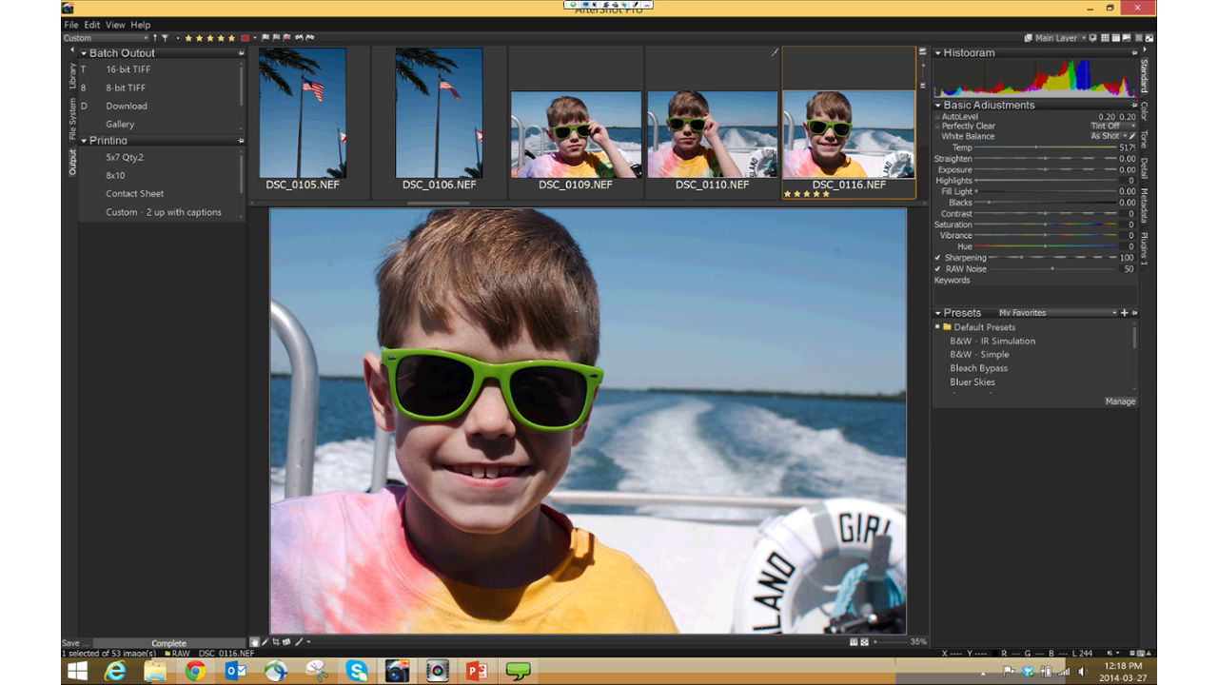
- Look through the Color, Tone, Detail, Metadata and Plugins settings for the photo, and show the thumbnail-only grid view
{"action": "left_click", "coordinate": [1144, 112]}
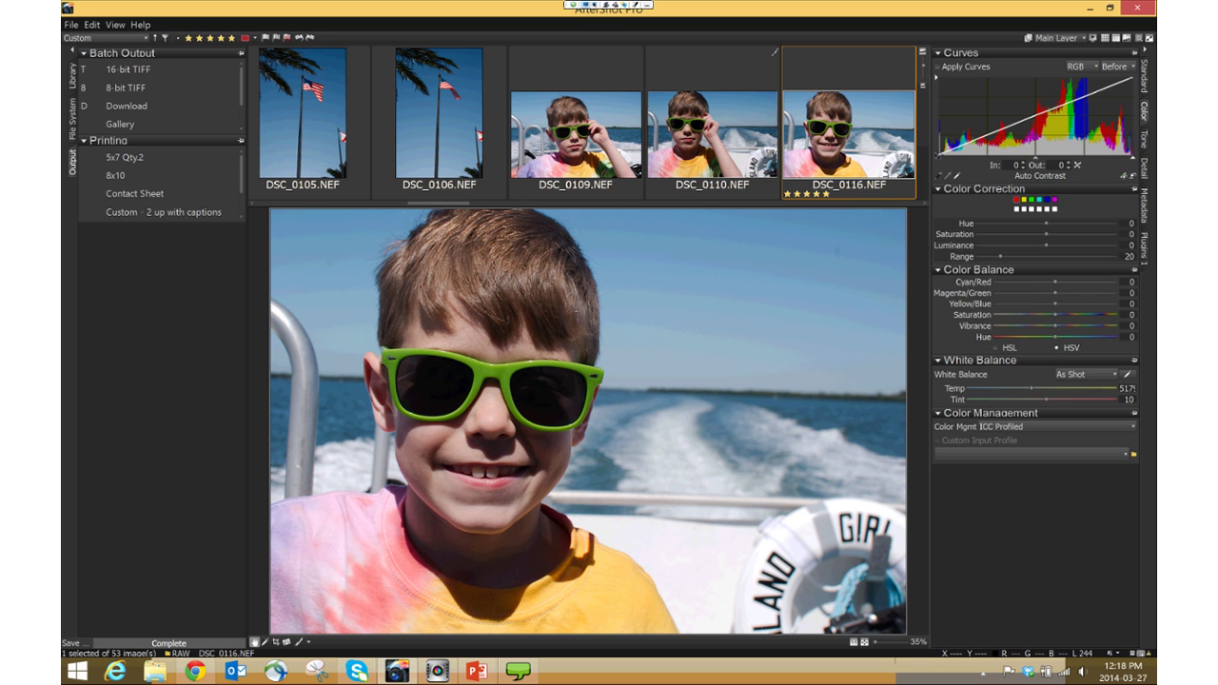
{"action": "left_click", "coordinate": [1144, 139]}
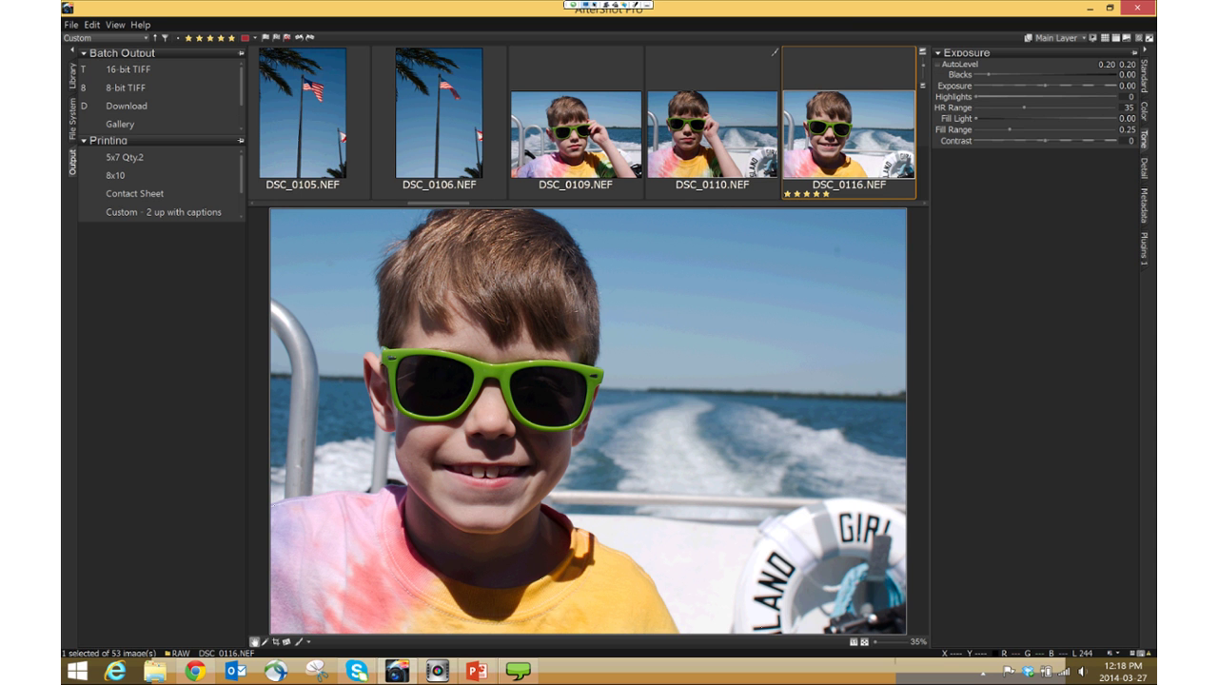
{"action": "left_click", "coordinate": [1144, 168]}
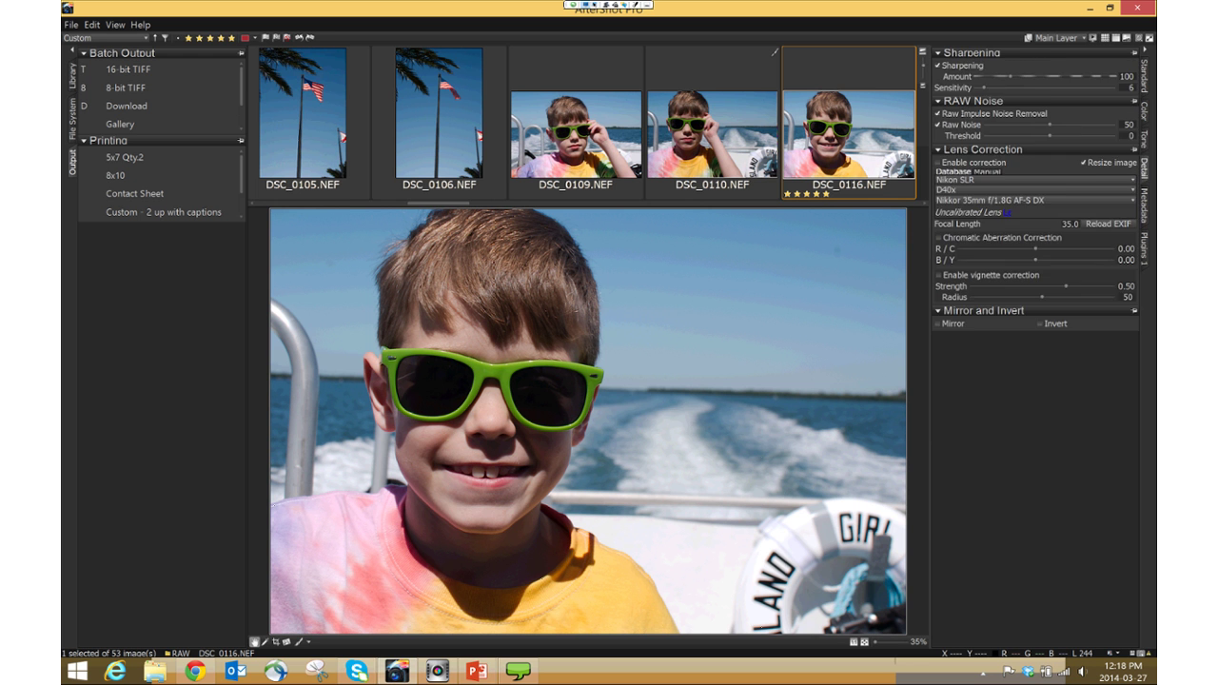
{"action": "left_click", "coordinate": [1144, 204]}
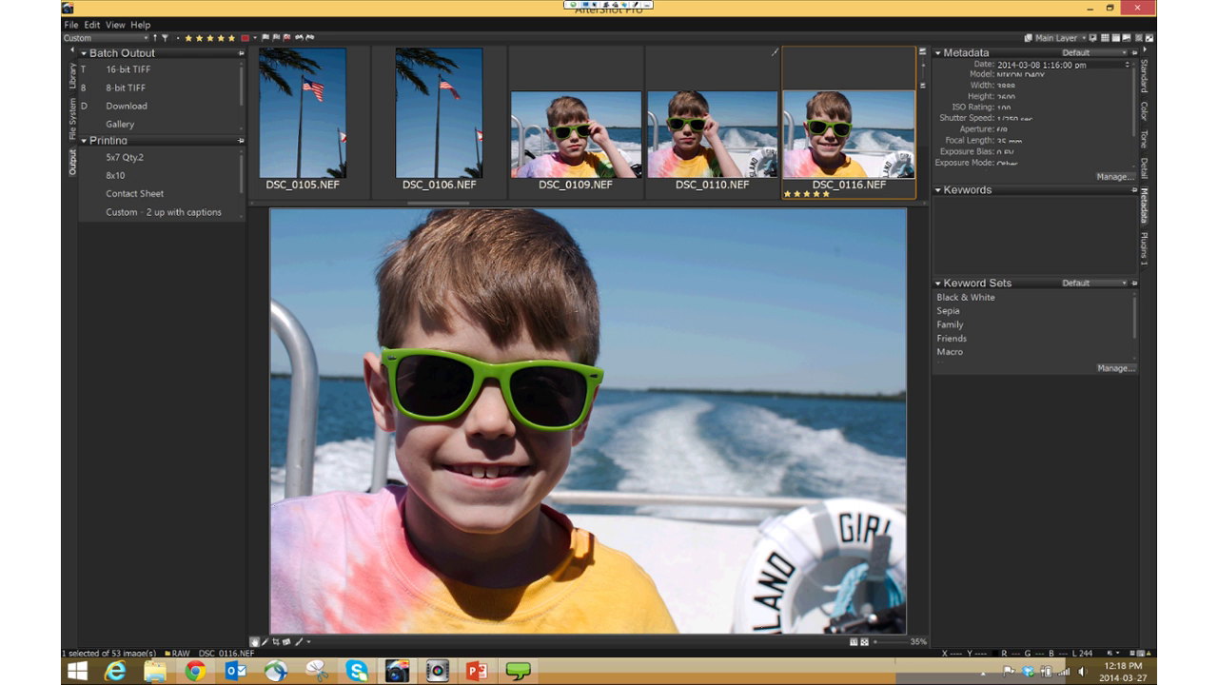
{"action": "left_click", "coordinate": [1143, 248]}
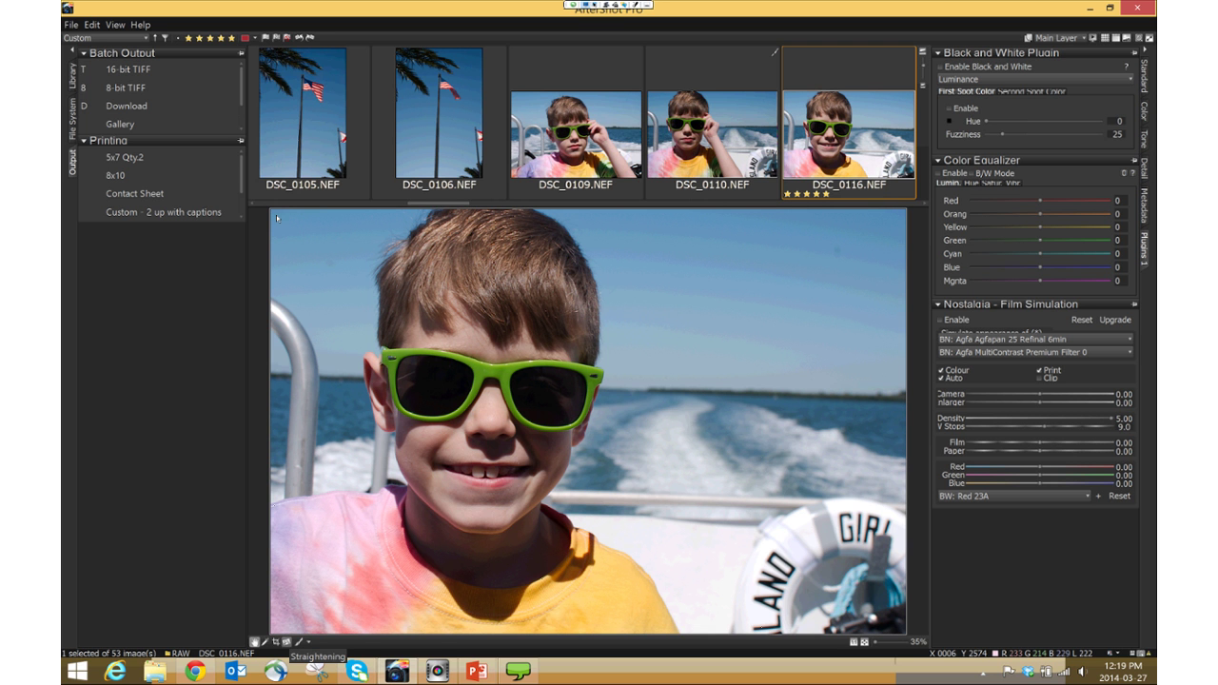
{"action": "mouse_move", "coordinate": [1157, 2]}
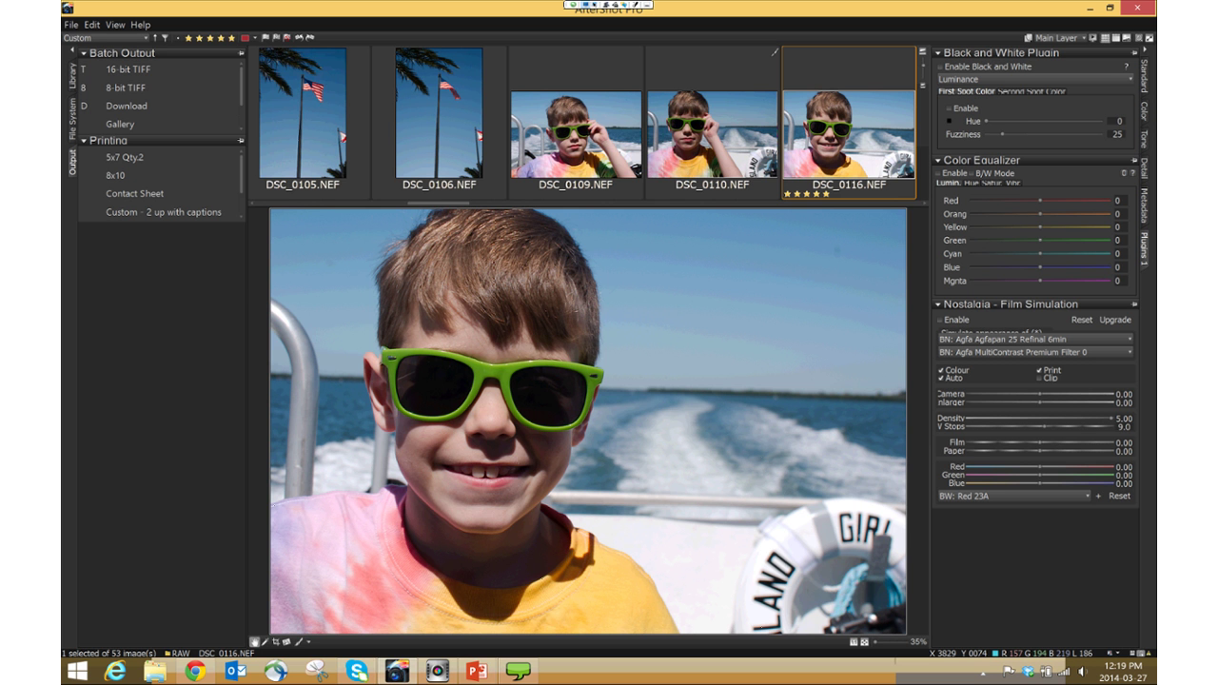
{"action": "left_click", "coordinate": [1106, 38]}
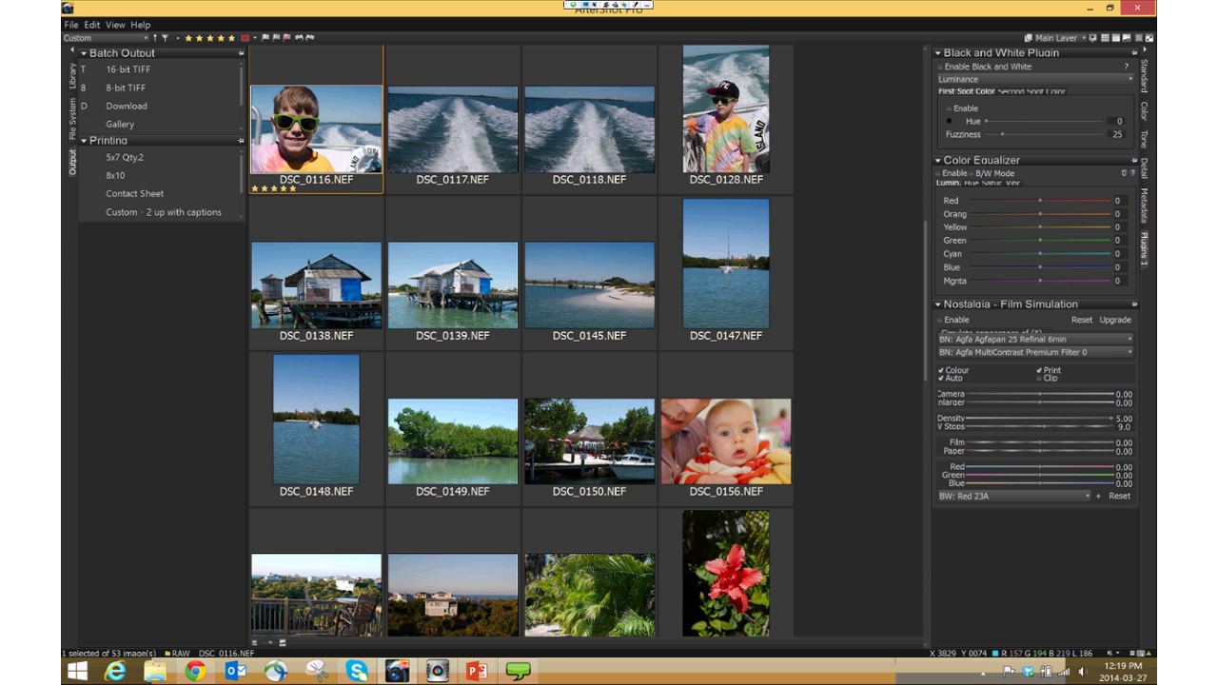
- Switch to VideoStudio X7 and add the Beginning instant project template IP-B12 to the start of the timeline
{"action": "mouse_move", "coordinate": [1155, 1]}
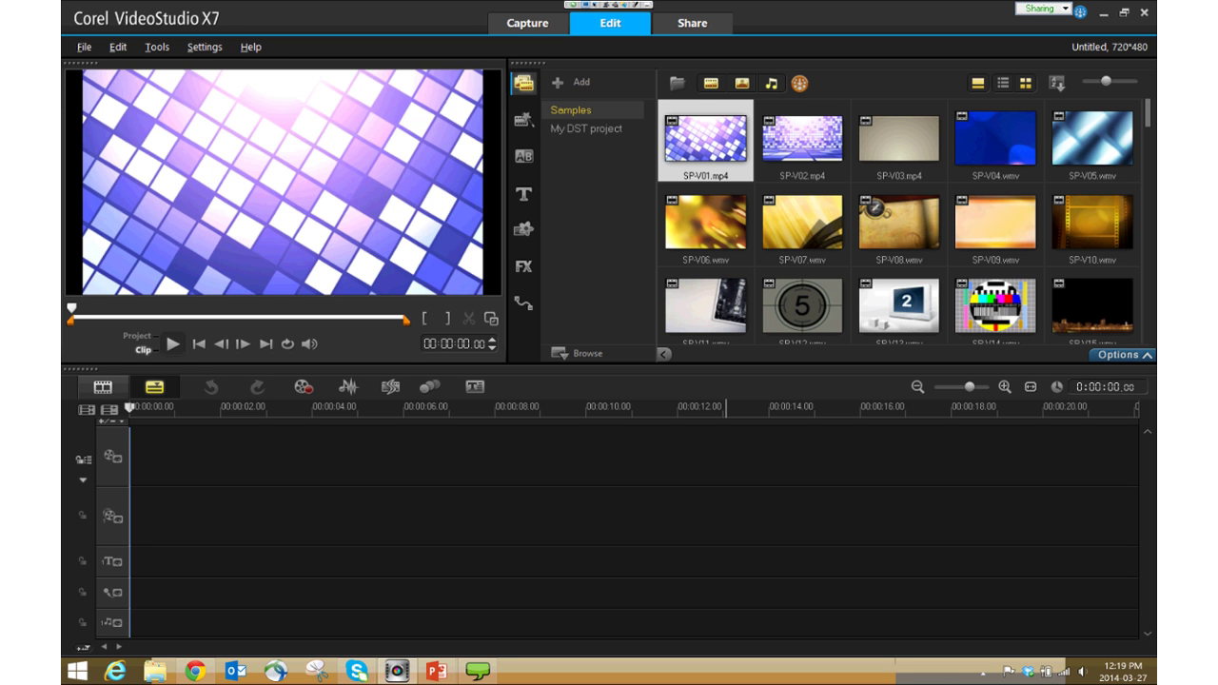
{"action": "left_click", "coordinate": [523, 119]}
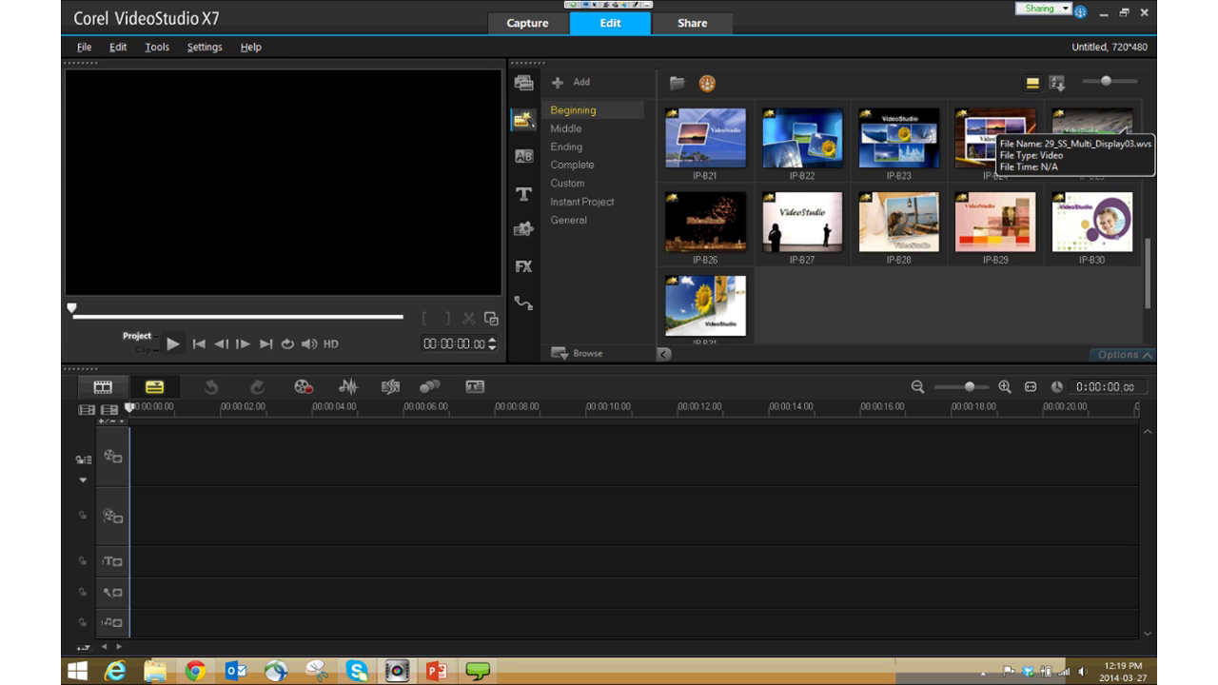
{"action": "scroll", "coordinate": [994, 138], "scroll_direction": "up", "scroll_amount": 2}
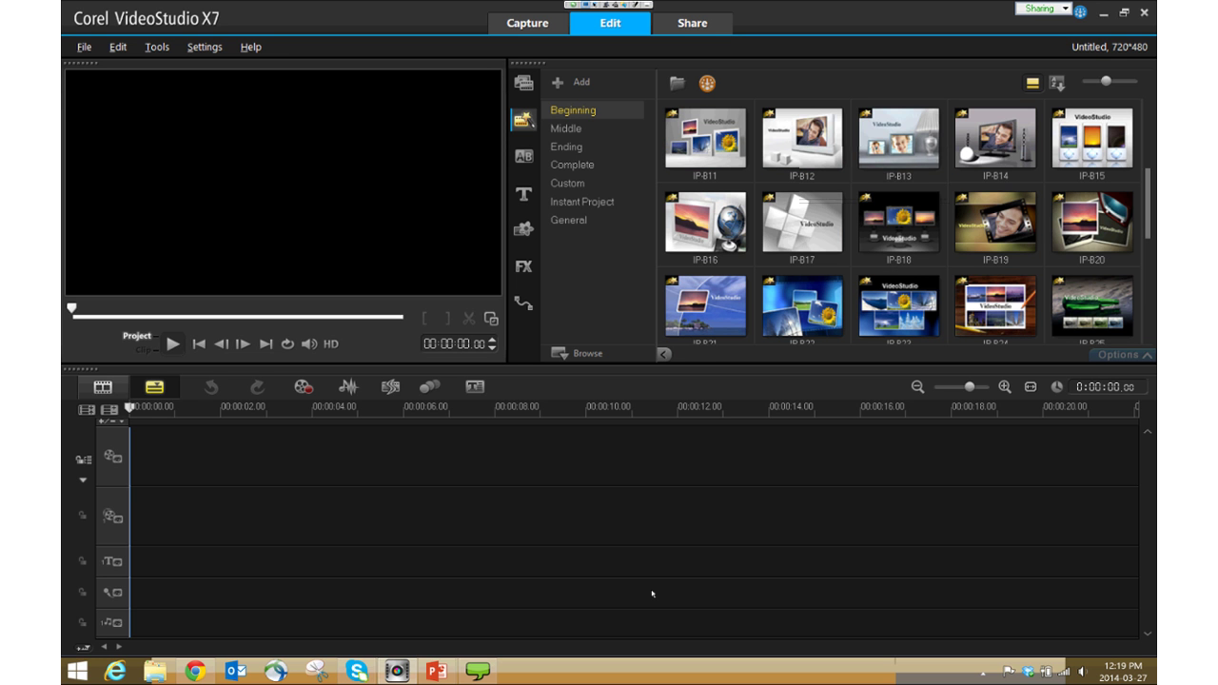
{"action": "left_click_drag", "start_coordinate": [803, 141], "coordinate": [436, 382]}
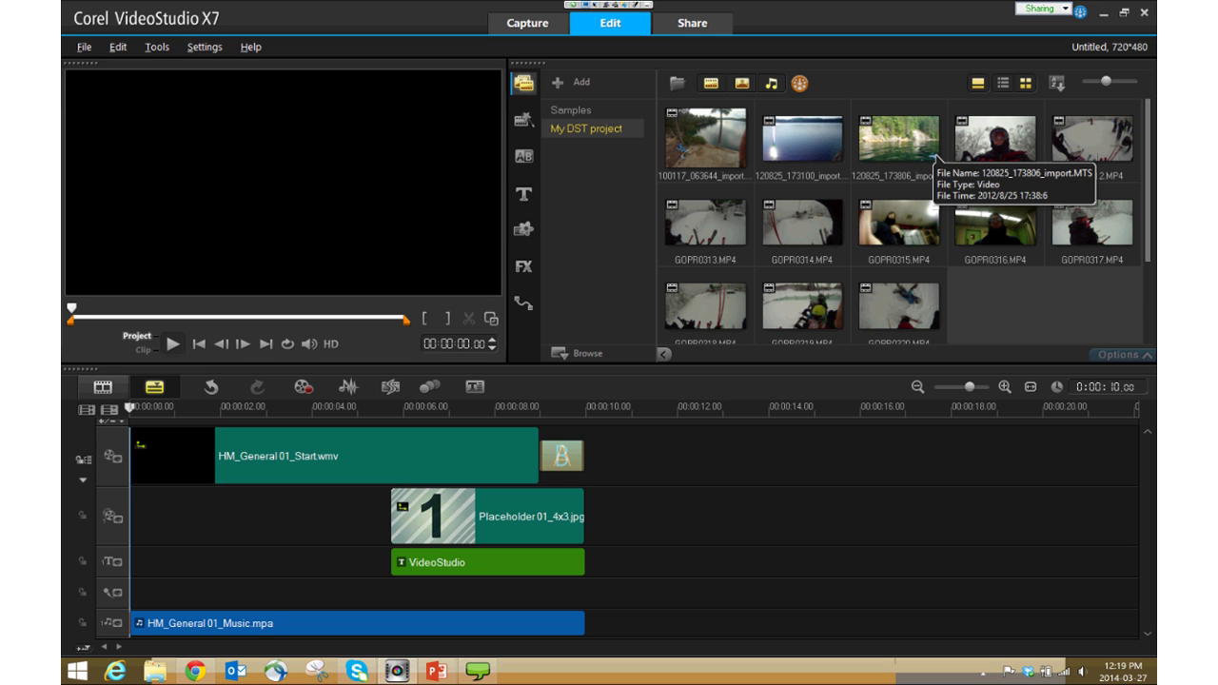
- Add the lake clip 120825_173806_import.MTS from My DST project to the overlay track, after the placeholder
{"action": "left_click", "coordinate": [928, 157]}
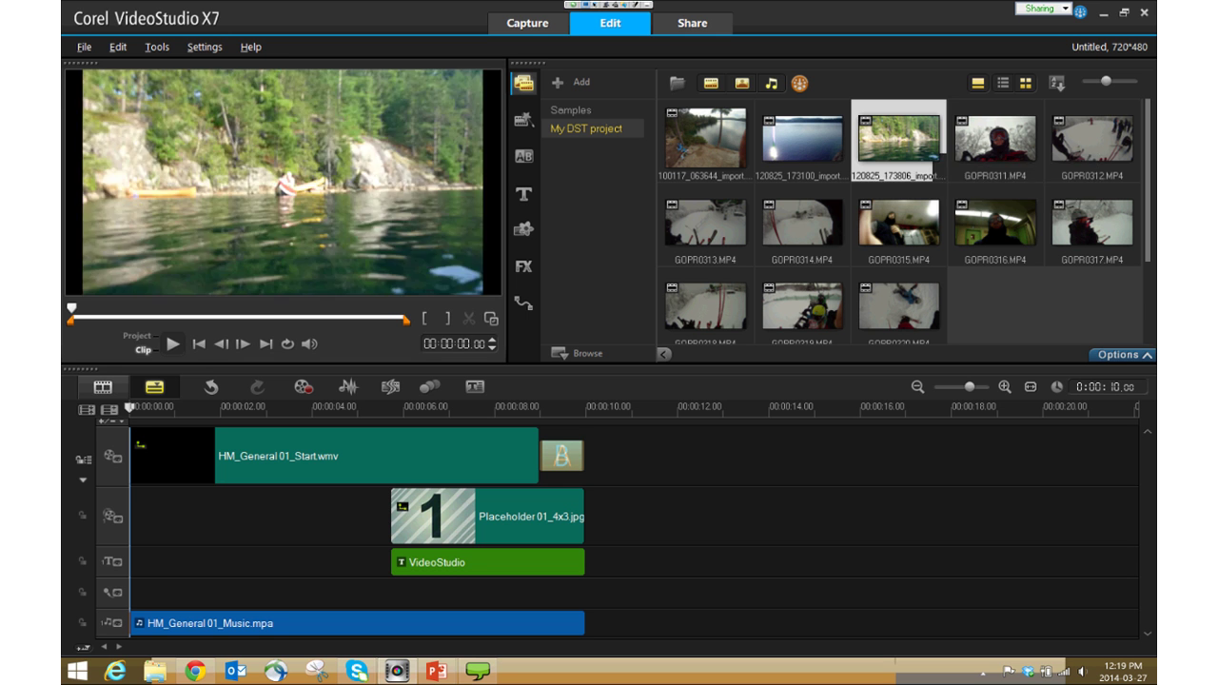
{"action": "left_click_drag", "start_coordinate": [581, 519], "coordinate": [631, 574]}
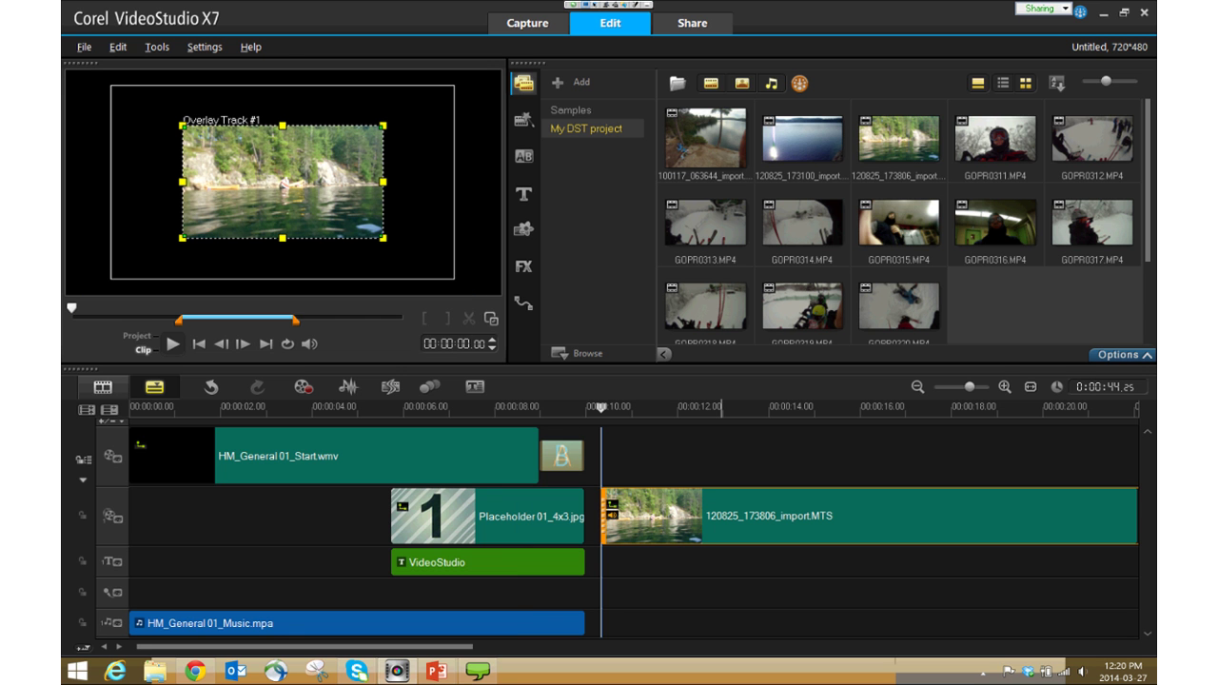
- Import the palm tree photo DSC_0101.NEF into the My DST project library folder and preview it
{"action": "left_click", "coordinate": [575, 353]}
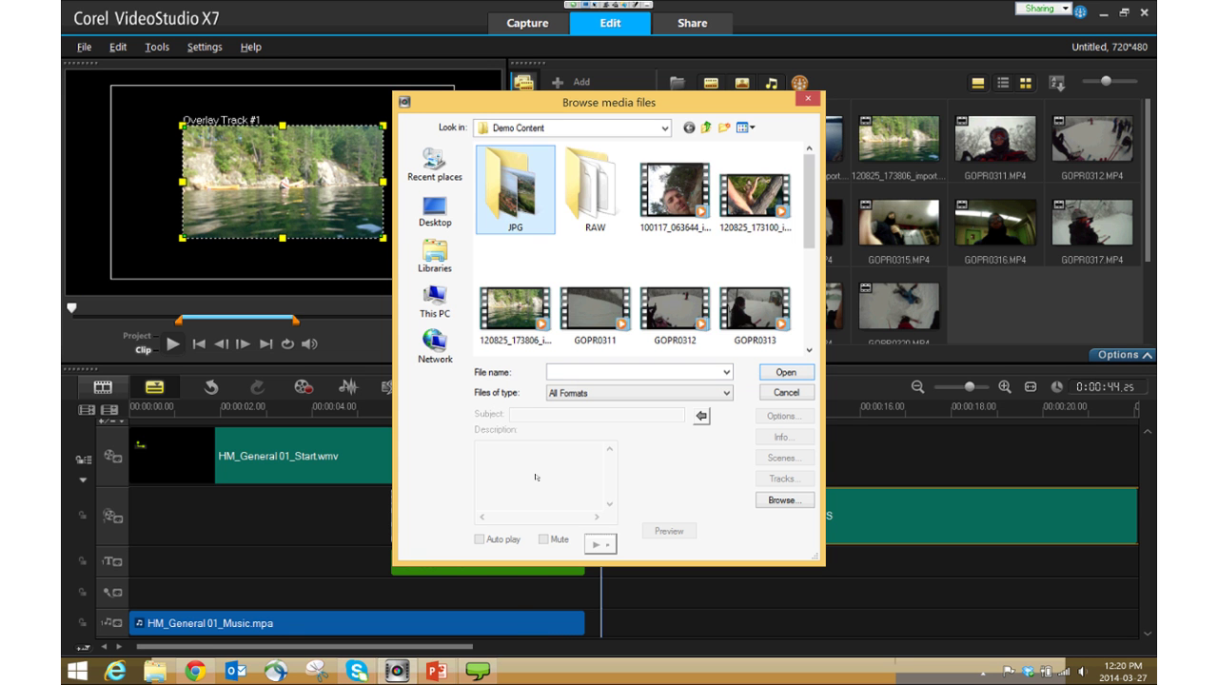
{"action": "key", "text": "Return"}
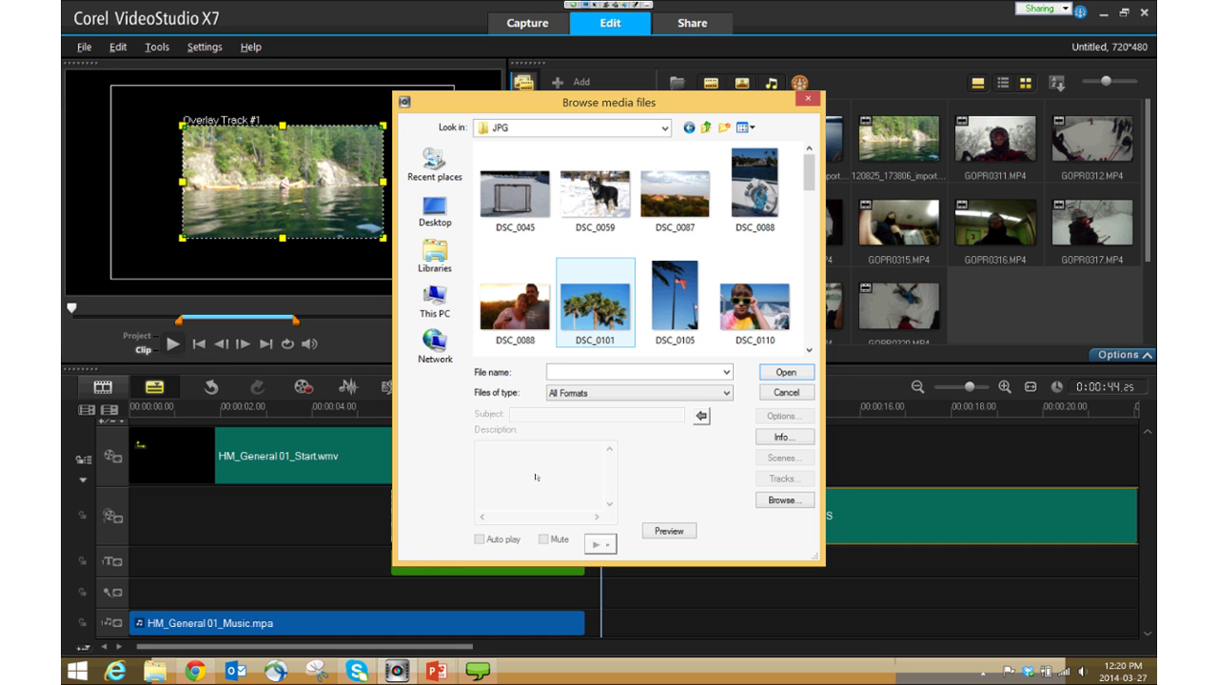
{"action": "key", "text": "Return"}
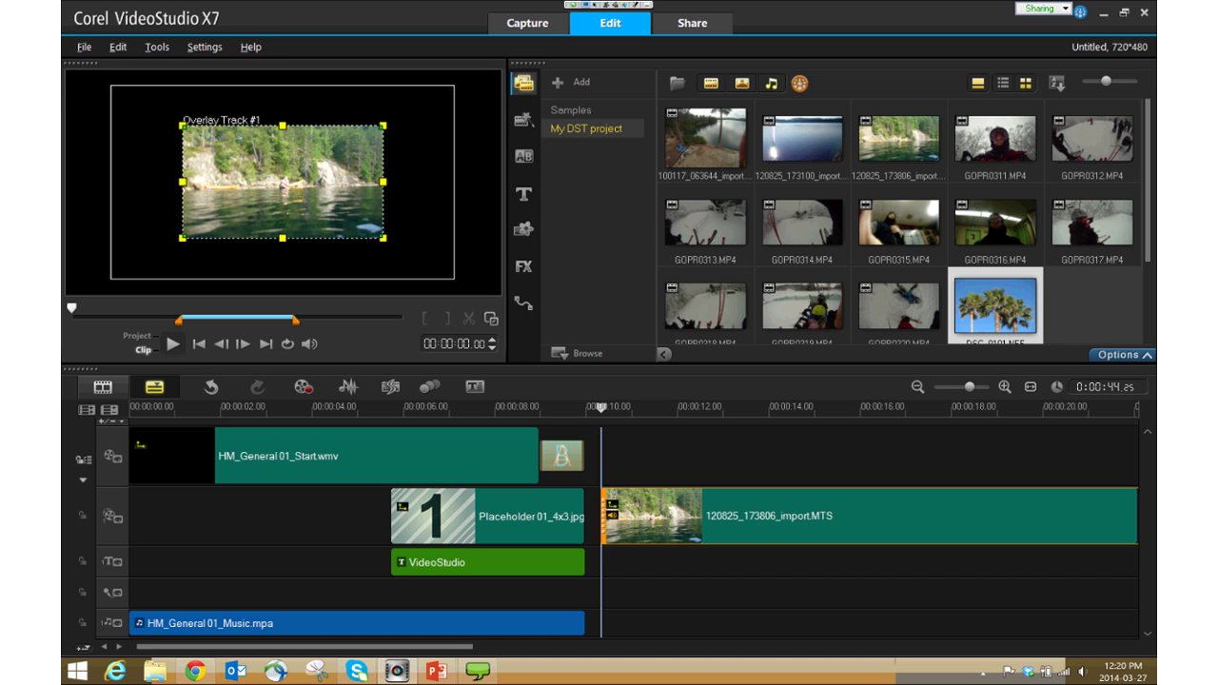
{"action": "left_click", "coordinate": [1015, 321]}
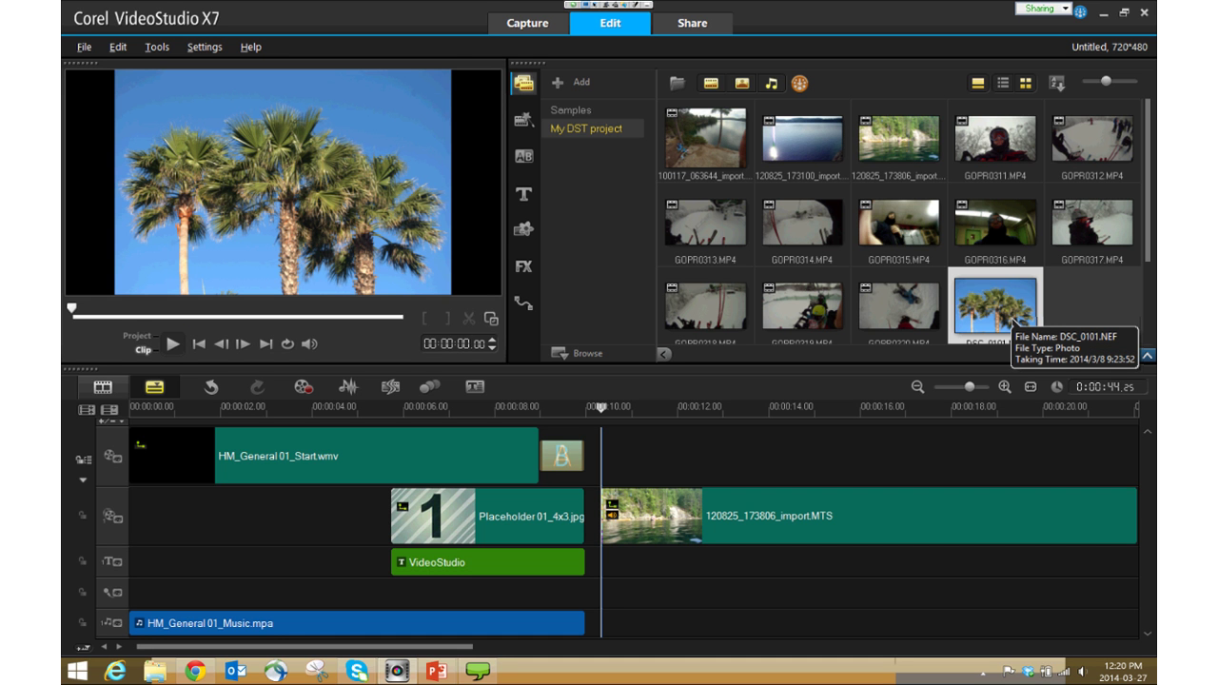
- Replace the numbered placeholder on the overlay track with the palm tree photo DSC_0101.NEF
{"action": "left_click_drag", "start_coordinate": [1015, 322], "coordinate": [510, 453]}
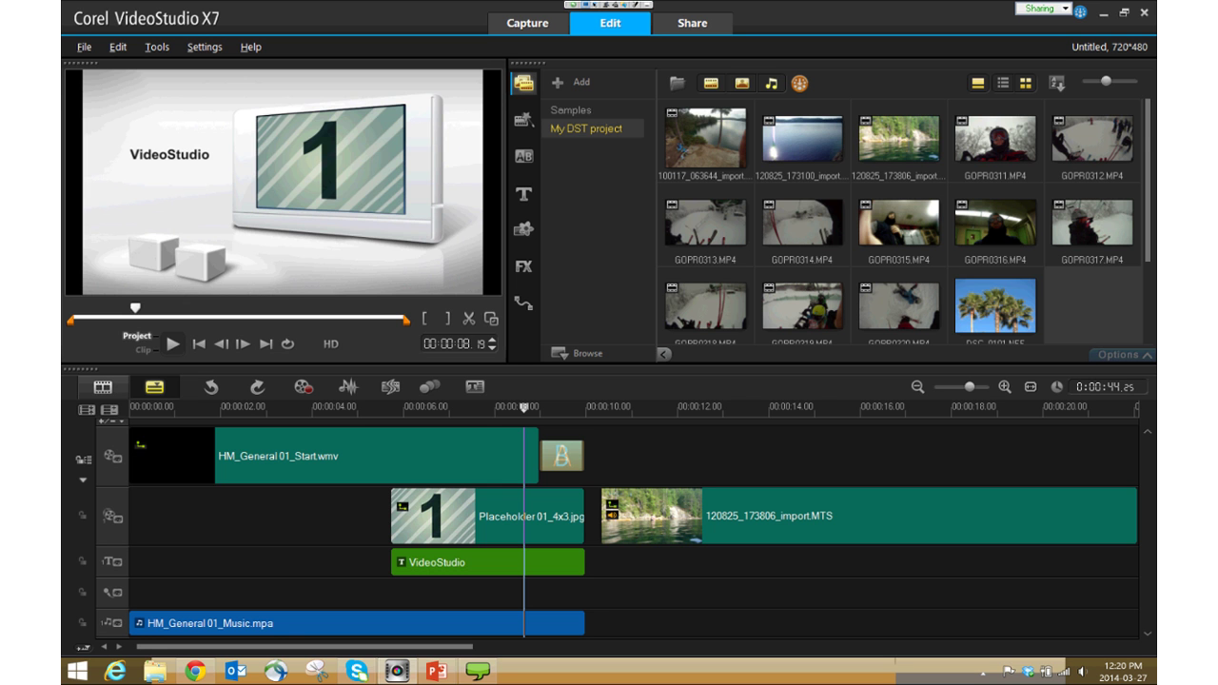
{"action": "left_click", "coordinate": [994, 306]}
{"action": "left_click_drag", "start_coordinate": [994, 224], "coordinate": [494, 436]}
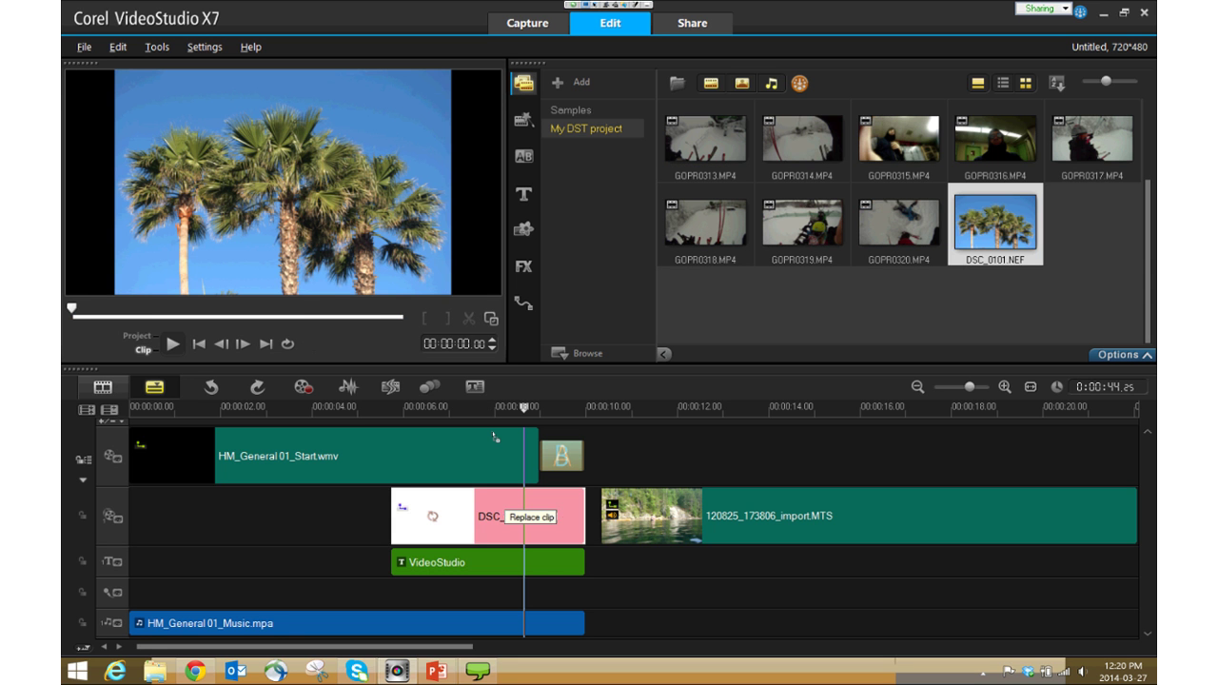
{"action": "left_click", "coordinate": [528, 469]}
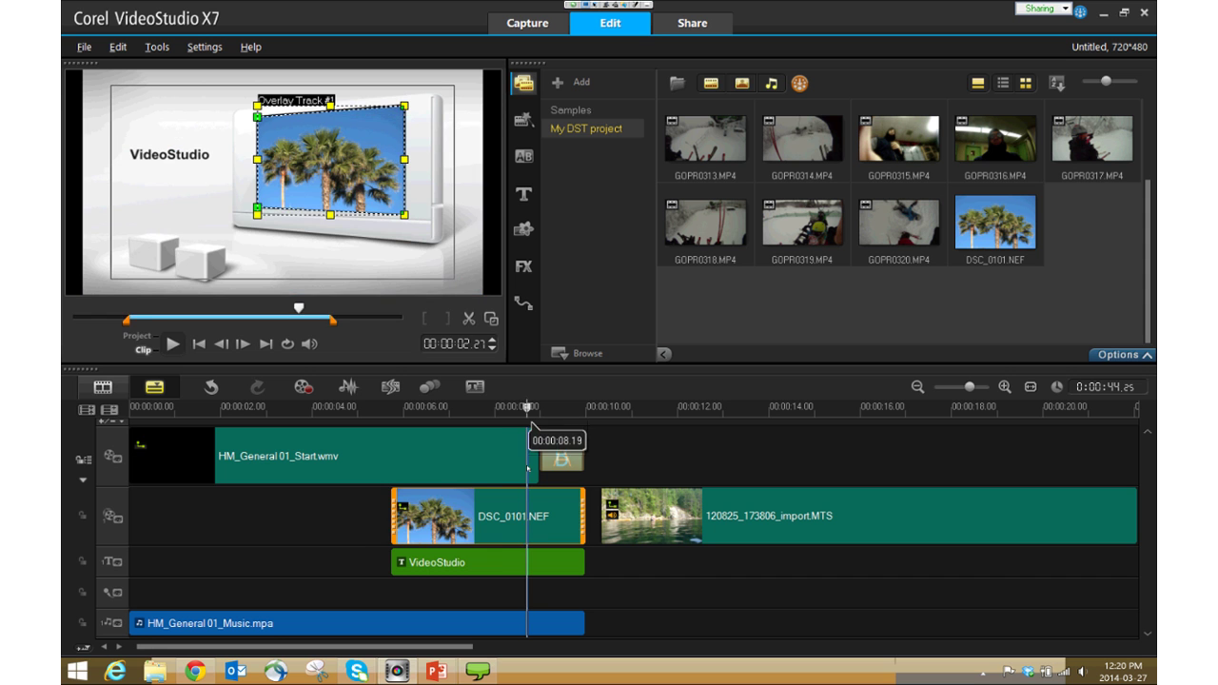
- Move the lake clip 120825_173806_import.MTS from the overlay track to the main video track, directly after the template's intro
{"action": "left_click_drag", "start_coordinate": [323, 407], "coordinate": [677, 619]}
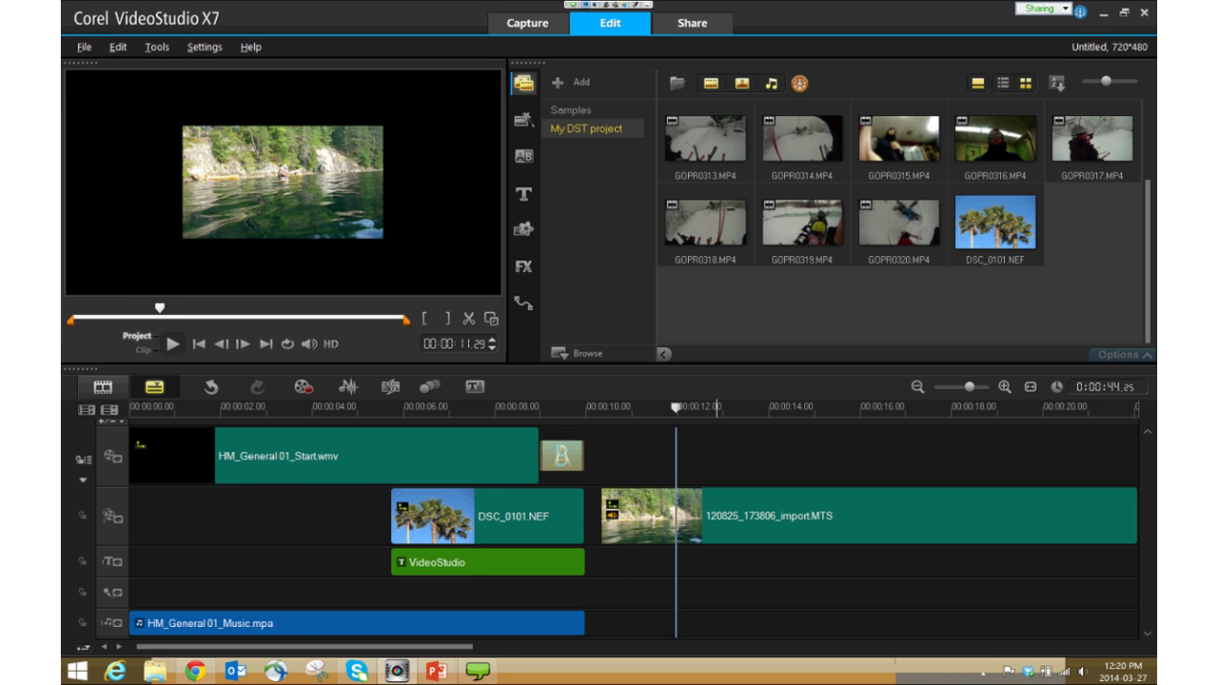
{"action": "left_click", "coordinate": [666, 519]}
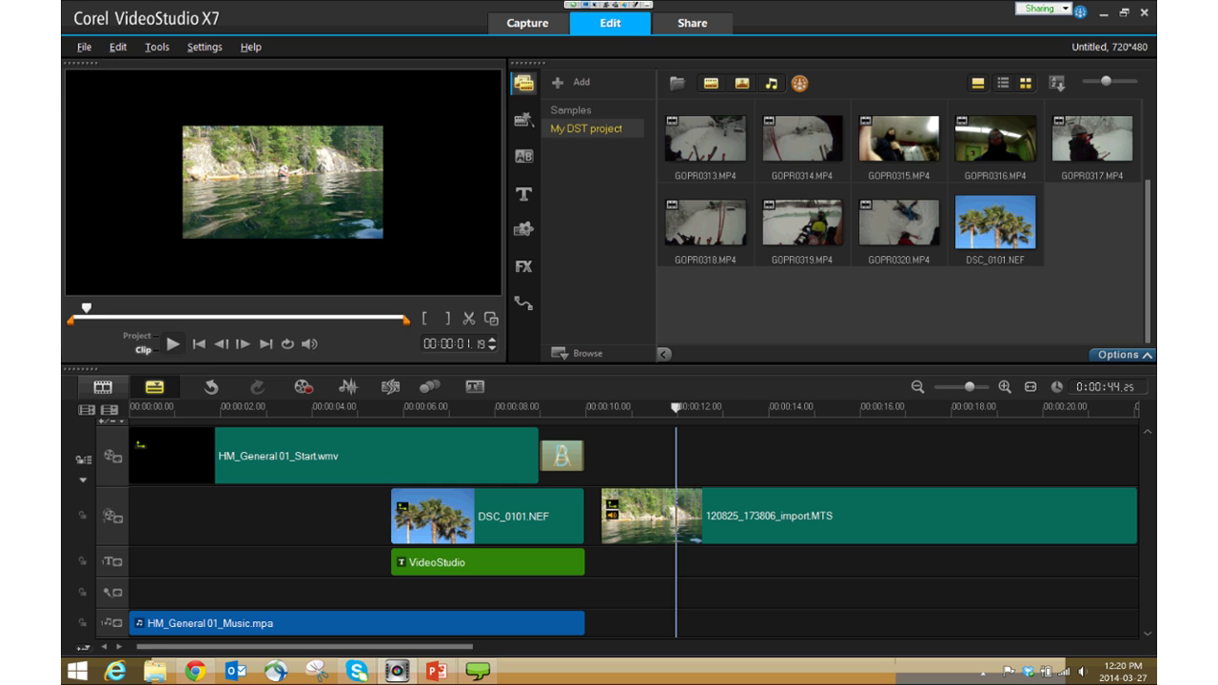
{"action": "left_click_drag", "start_coordinate": [686, 518], "coordinate": [657, 457]}
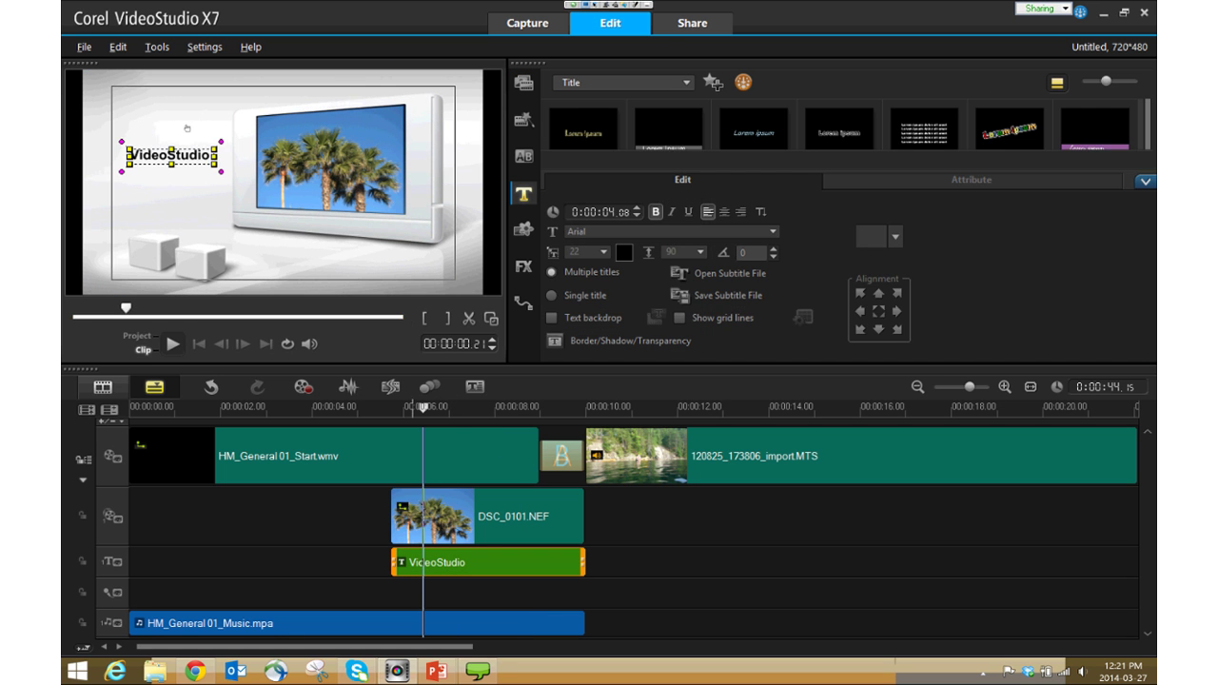
- Replace the title text on the template's intro with MHEC
{"action": "key", "text": "shift+Left"}
{"action": "key", "text": "shift+Left"}
{"action": "key", "text": "shift+Left"}
{"action": "key", "text": "shift+Left"}
{"action": "key", "text": "shift+Left"}
{"action": "key", "text": "shift+Left"}
{"action": "key", "text": "shift+Left"}
{"action": "key", "text": "shift+Left"}
{"action": "key", "text": "shift+Left"}
{"action": "key", "text": "shift+Left"}
{"action": "key", "text": "shift+Left"}
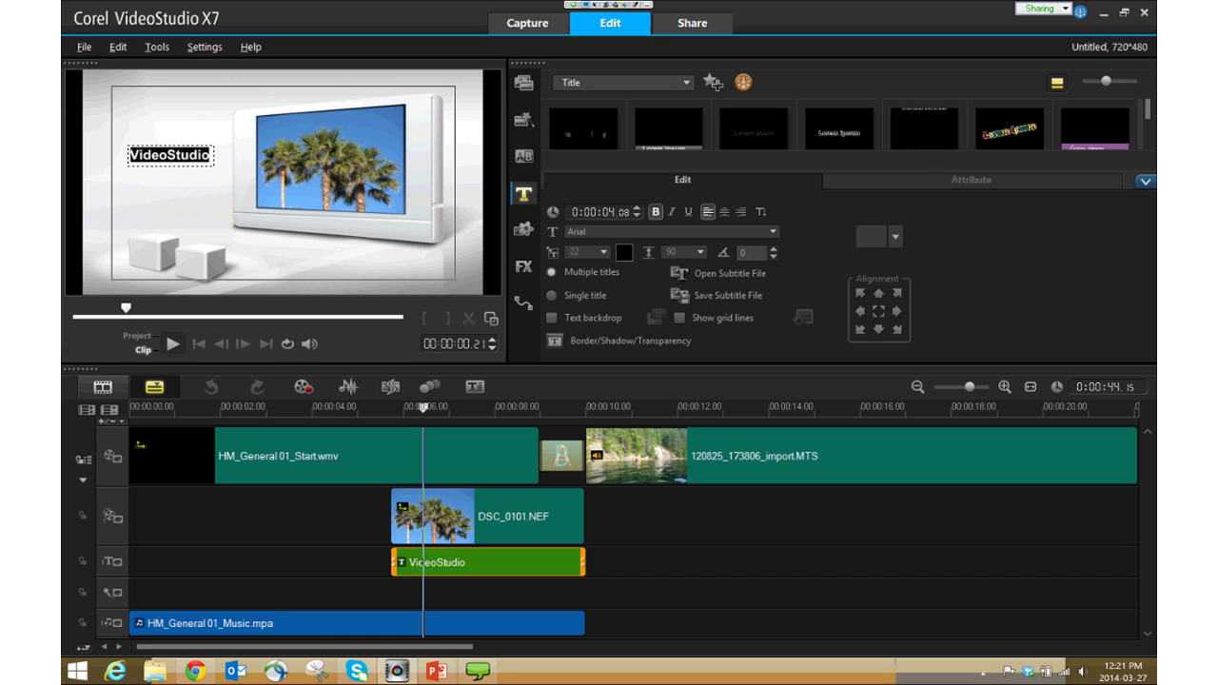
{"action": "type", "text": "MHEC"}
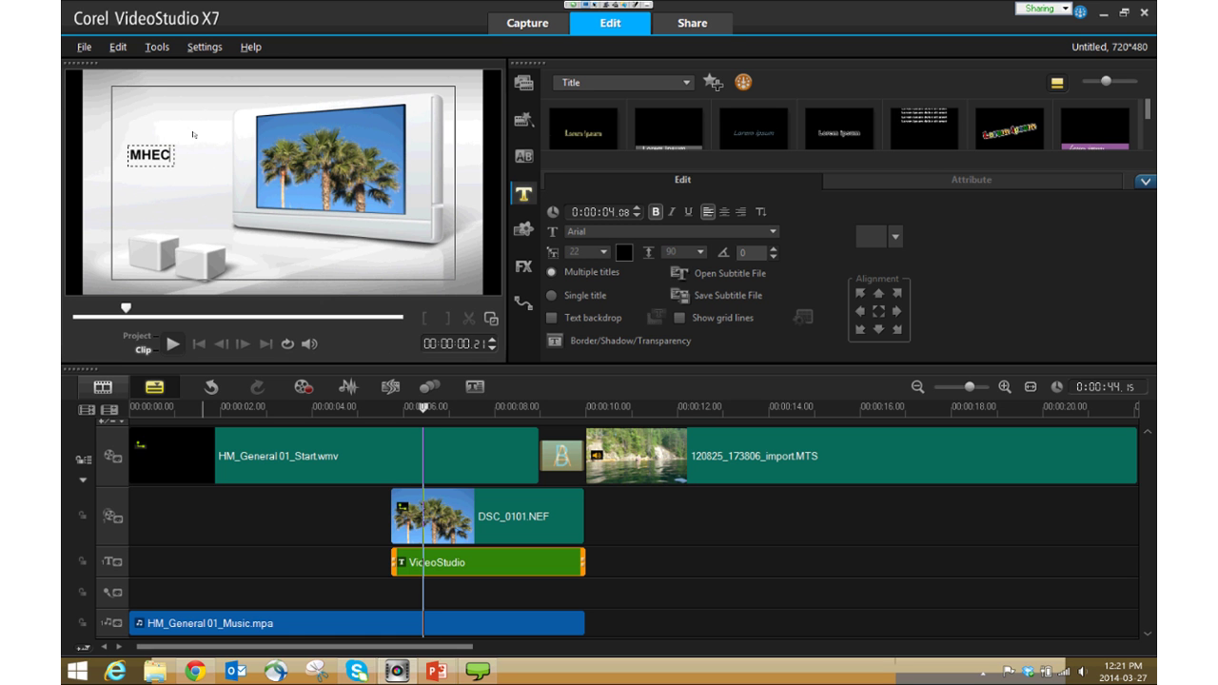
{"action": "left_click", "coordinate": [191, 134]}
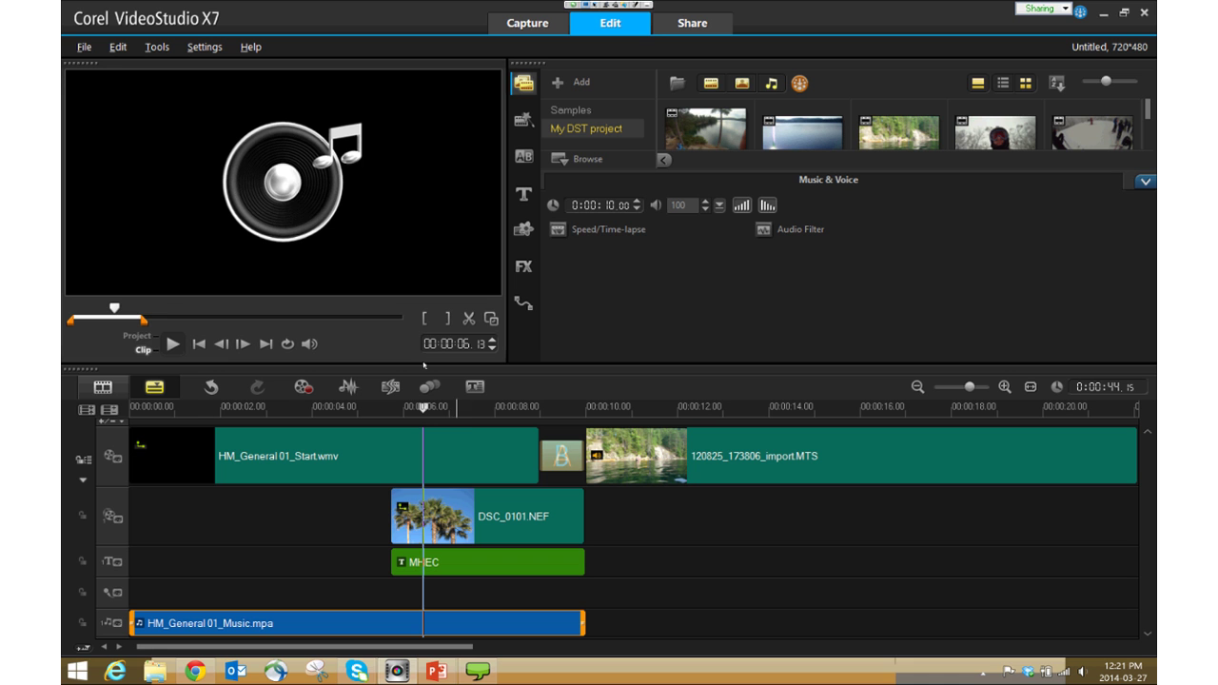
- Play the project from the beginning, raise the system volume and stop the playback after a few seconds
{"action": "left_click", "coordinate": [425, 424]}
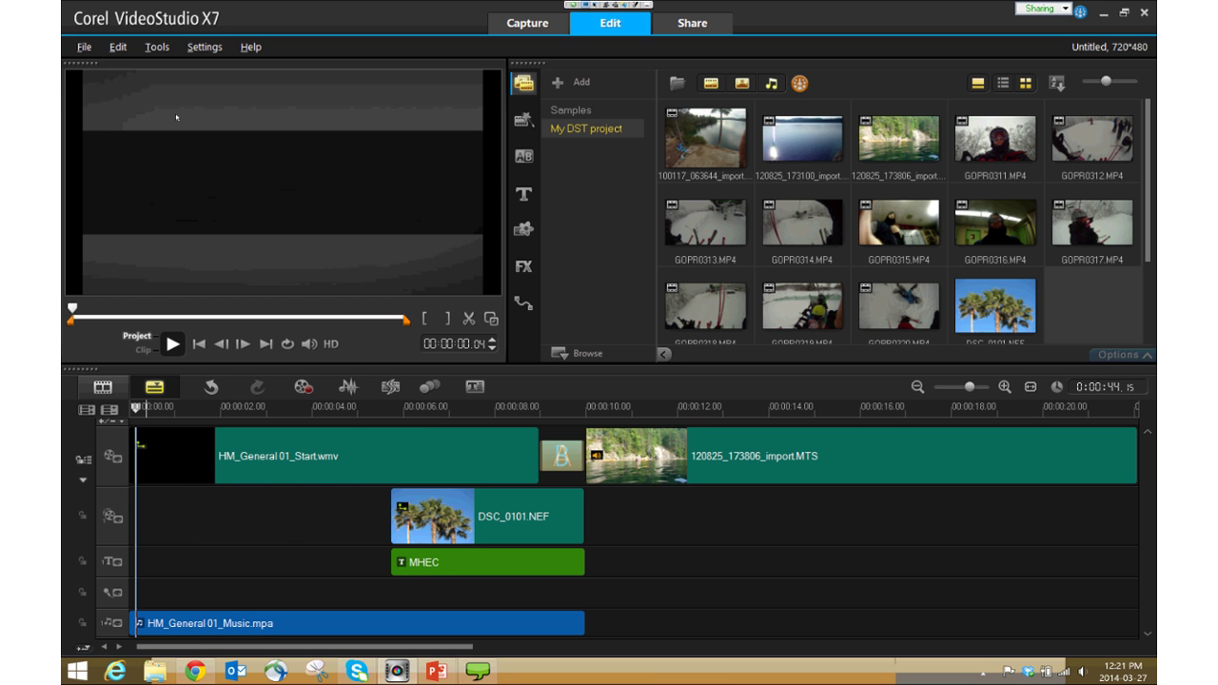
{"action": "left_click", "coordinate": [173, 345]}
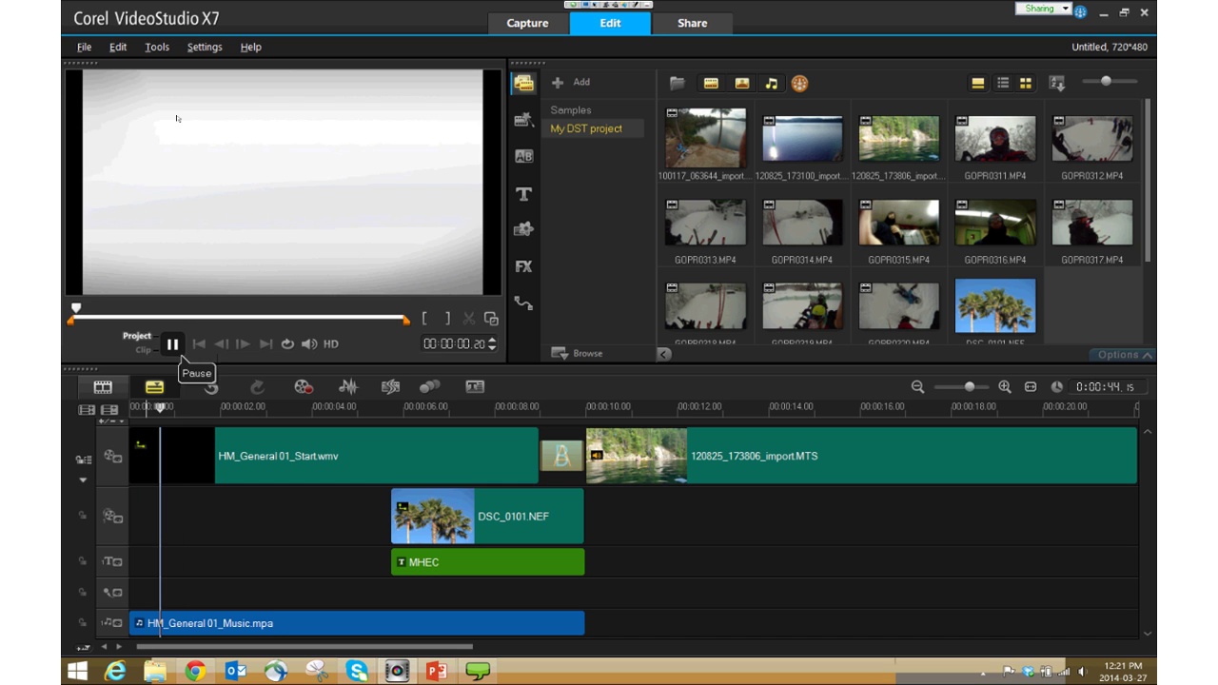
{"action": "key", "text": "XF86AudioRaiseVolume"}
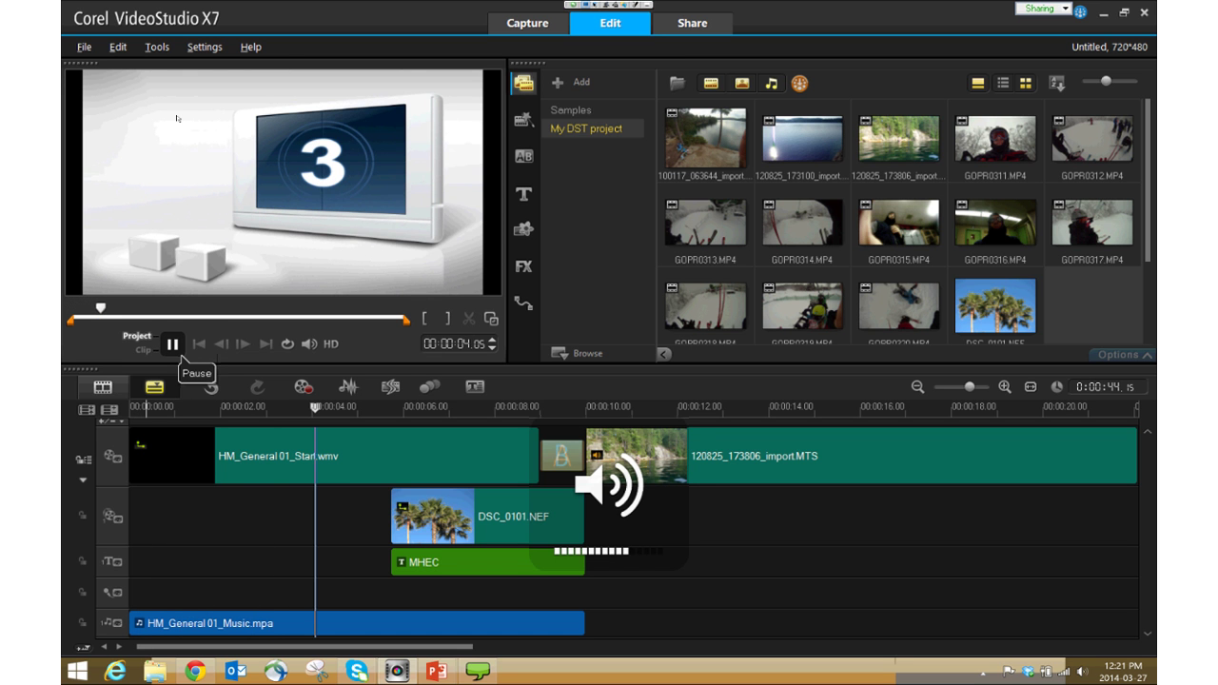
{"action": "key", "text": "space"}
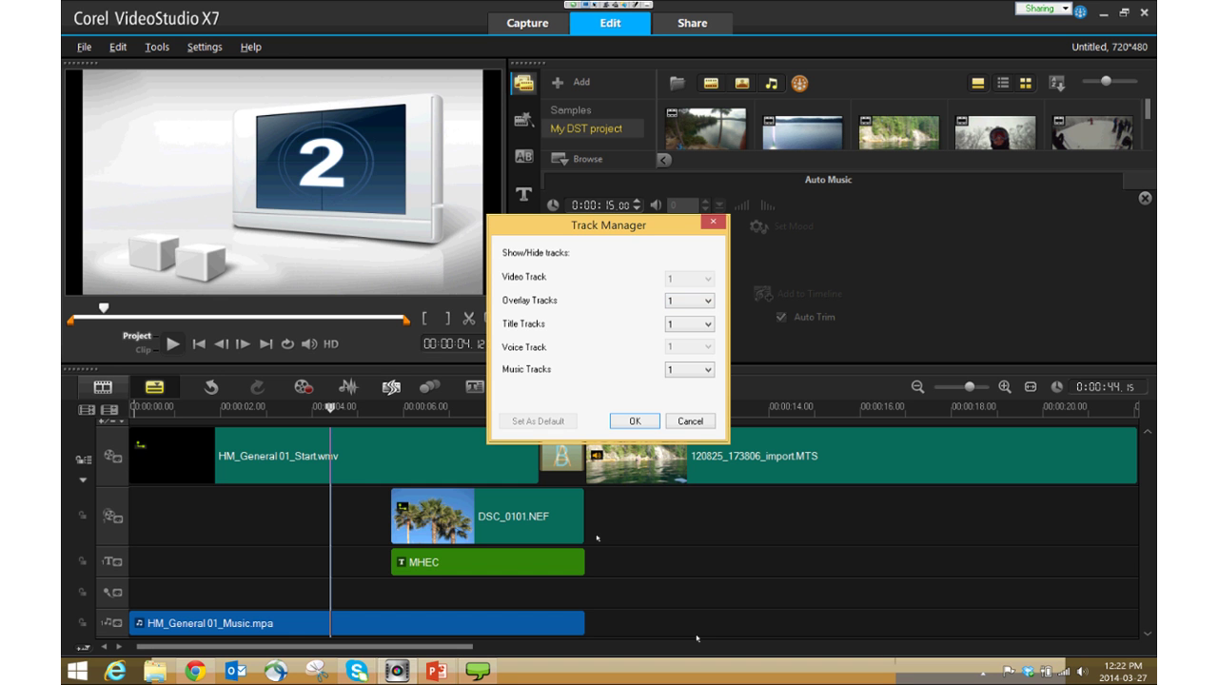
- Look at the track count options in the Track Manager and confirm the dialog
{"action": "key", "text": "alt+Down"}
{"action": "key", "text": "Return"}
{"action": "key", "text": "Return"}
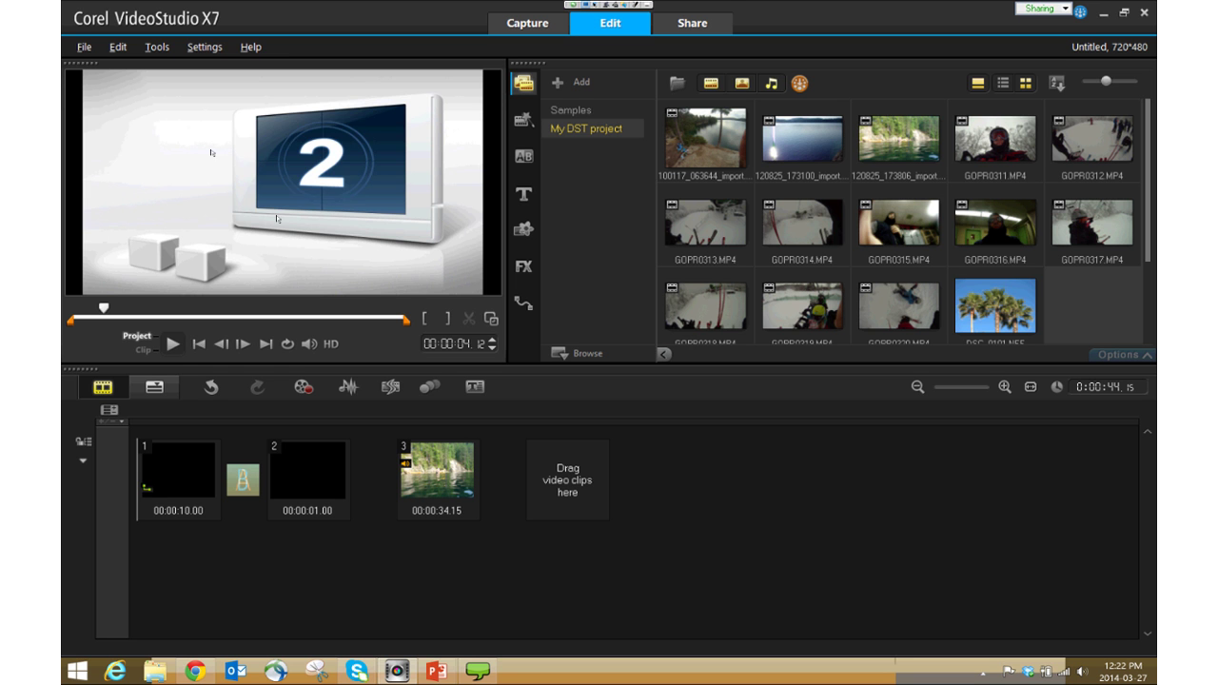
- Launch Corel FastFlick from VideoStudio's tools
{"action": "left_click", "coordinate": [204, 46]}
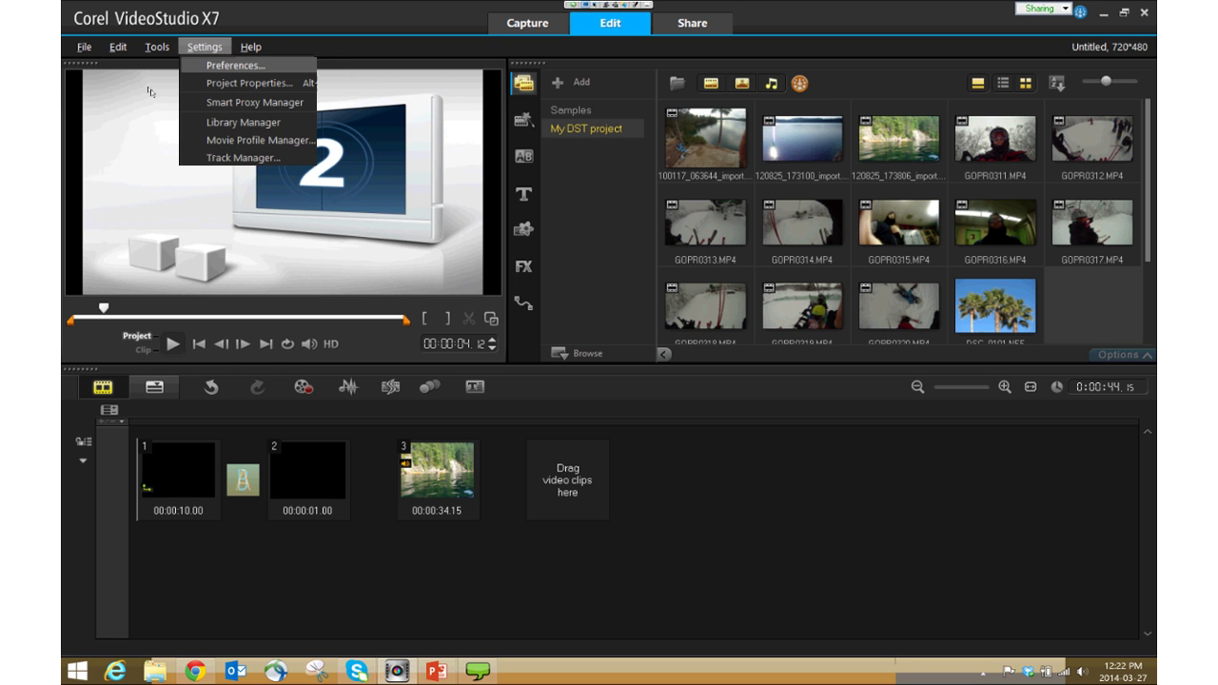
{"action": "key", "text": "Left"}
{"action": "key", "text": "Down"}
{"action": "key", "text": "Down"}
{"action": "key", "text": "Return"}
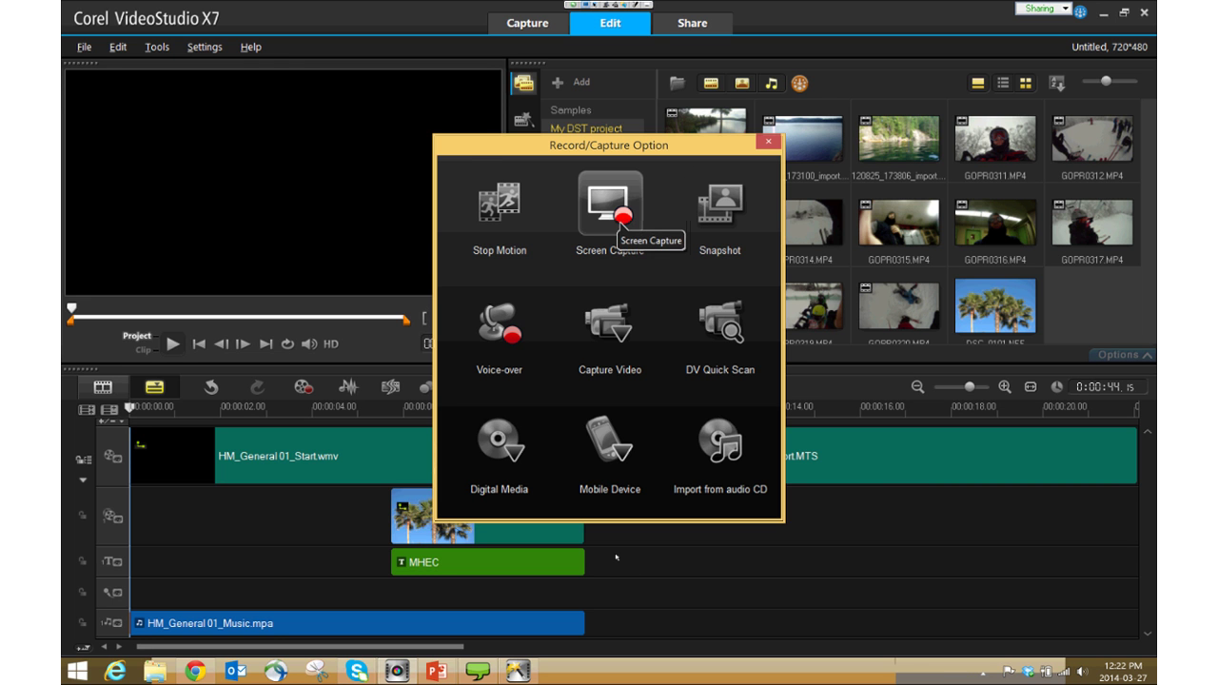
- Open the Screen Capture tool from VideoStudio's record and capture options
{"action": "left_click", "coordinate": [609, 202]}
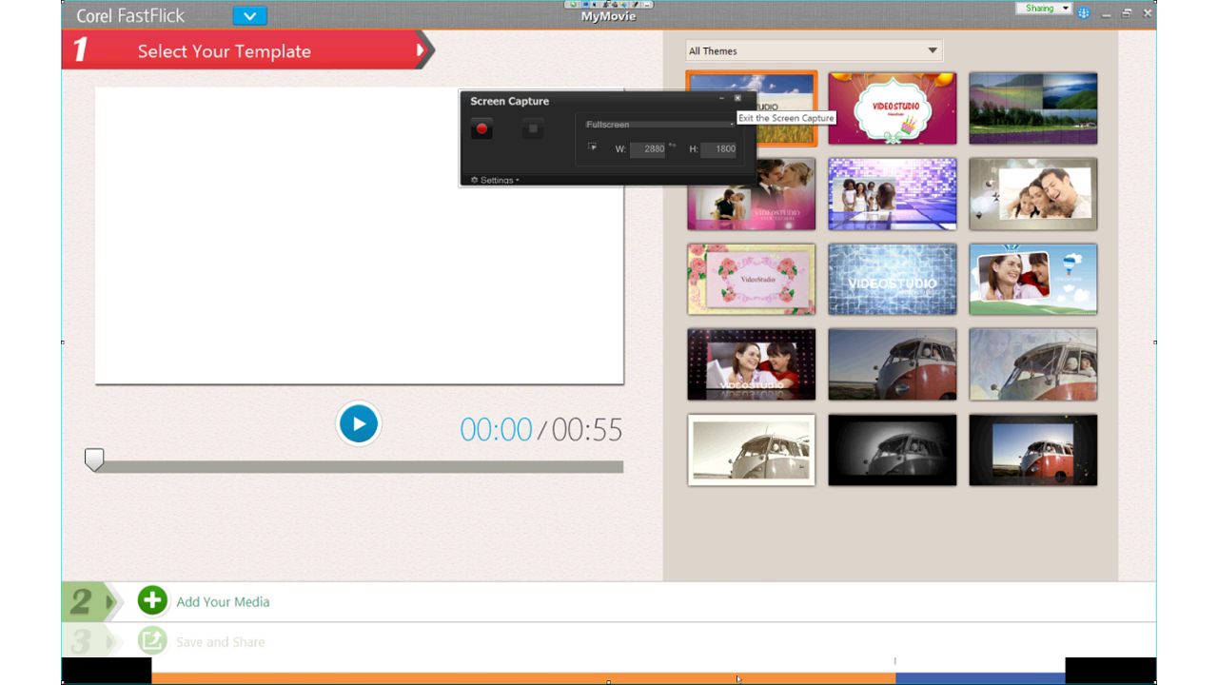
{"action": "mouse_move", "coordinate": [737, 679]}
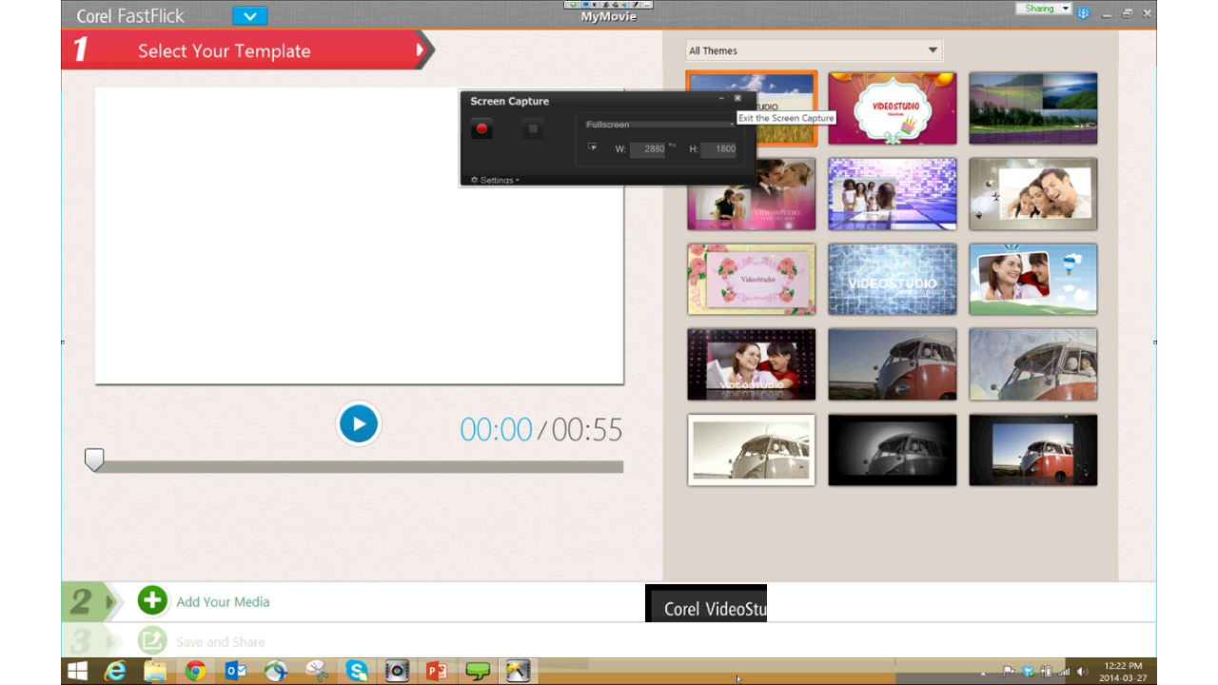
- Return to Corel FastFlick and choose the template with the framed family photo in the second row of the themes
{"action": "left_click", "coordinate": [706, 609]}
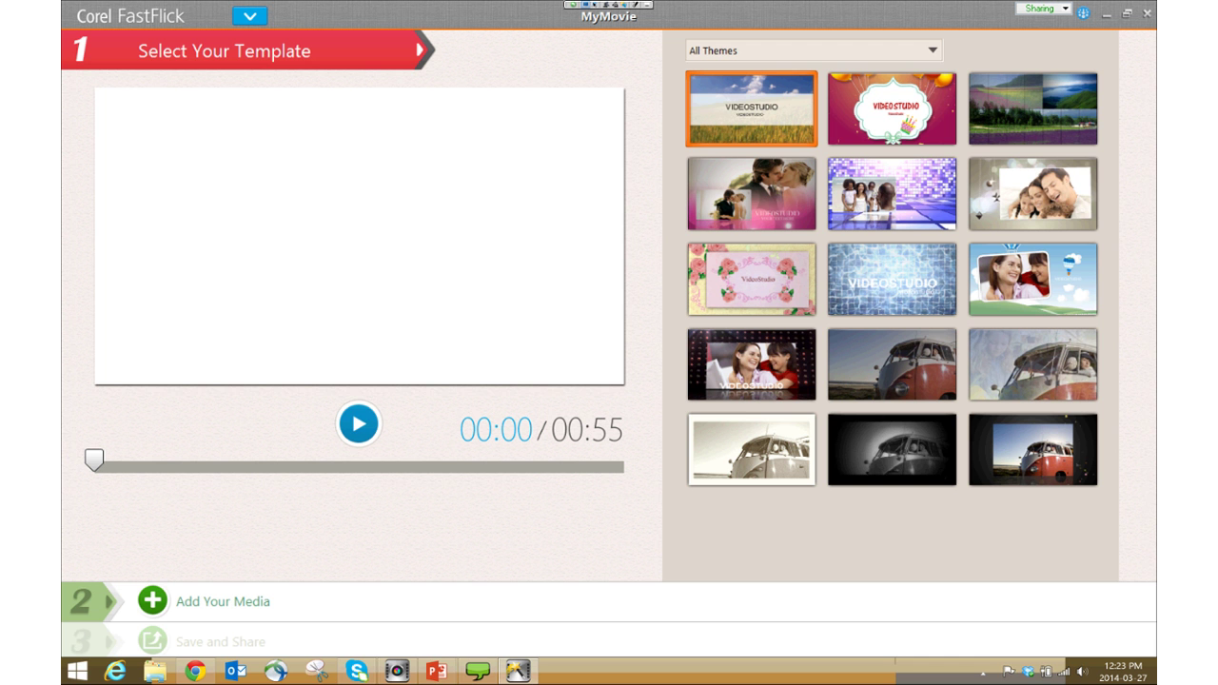
{"action": "left_click", "coordinate": [1032, 193]}
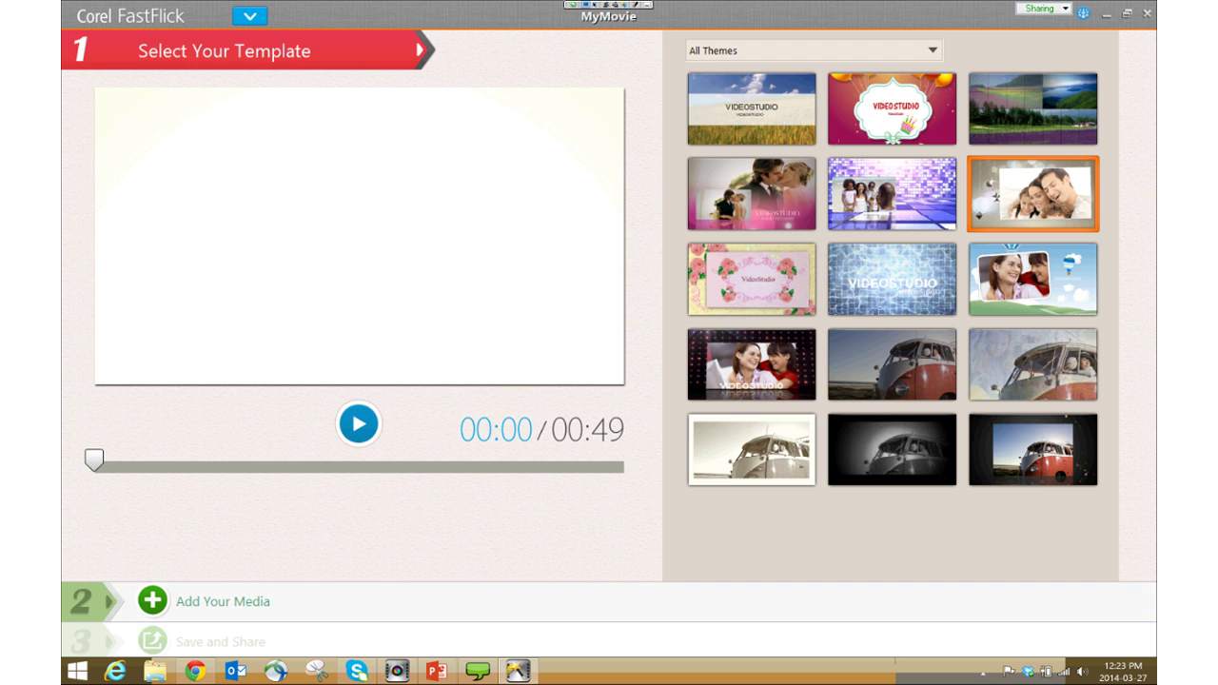
- Add the four video clips from 100117_063644_import through GOPR0311 in the desktop's Demo Content folder to the movie
{"action": "left_click", "coordinate": [223, 601]}
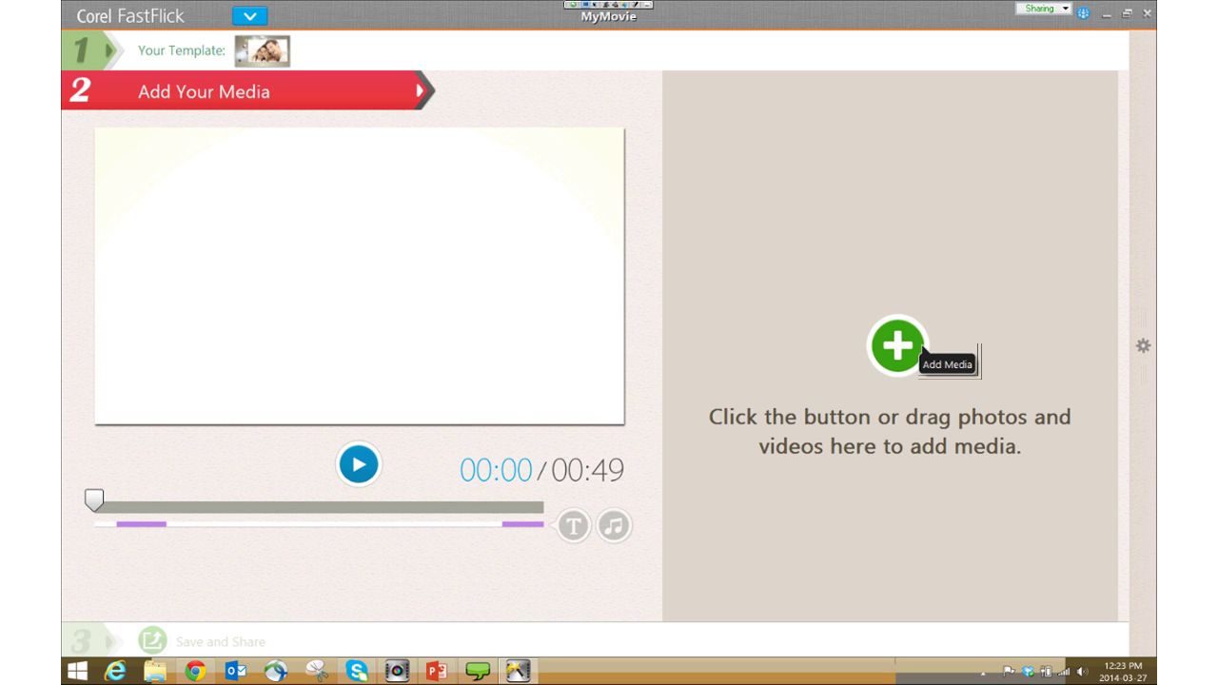
{"action": "left_click", "coordinate": [920, 350]}
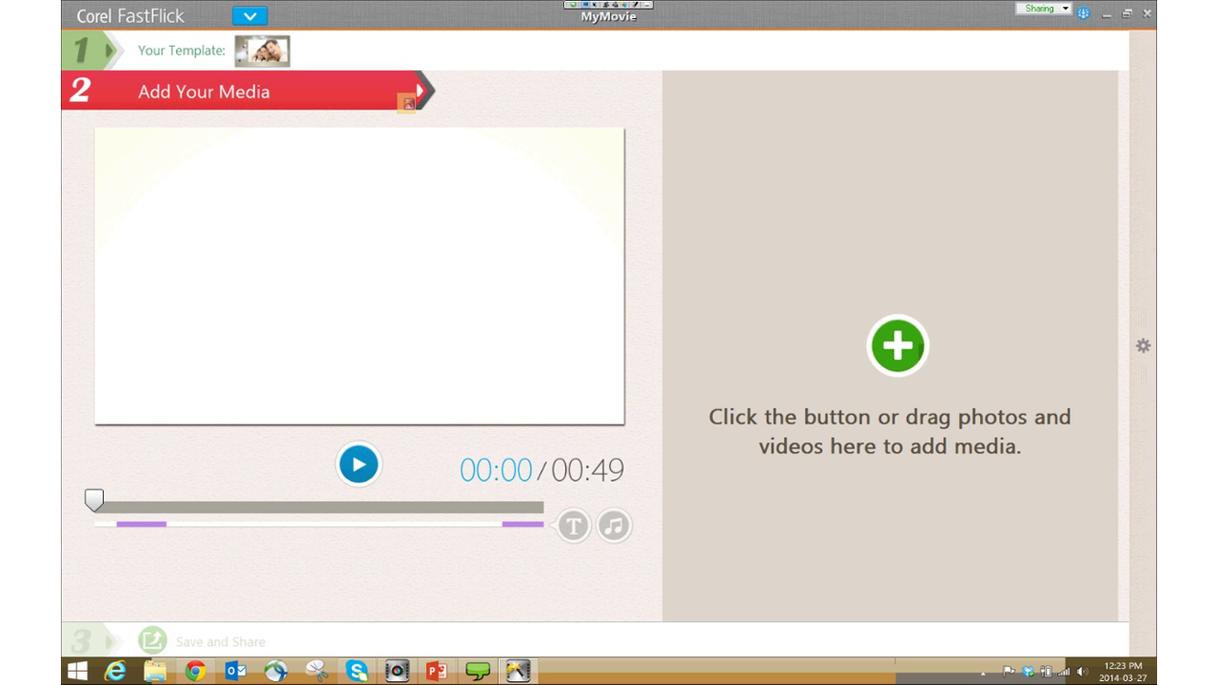
{"action": "left_click", "coordinate": [434, 211]}
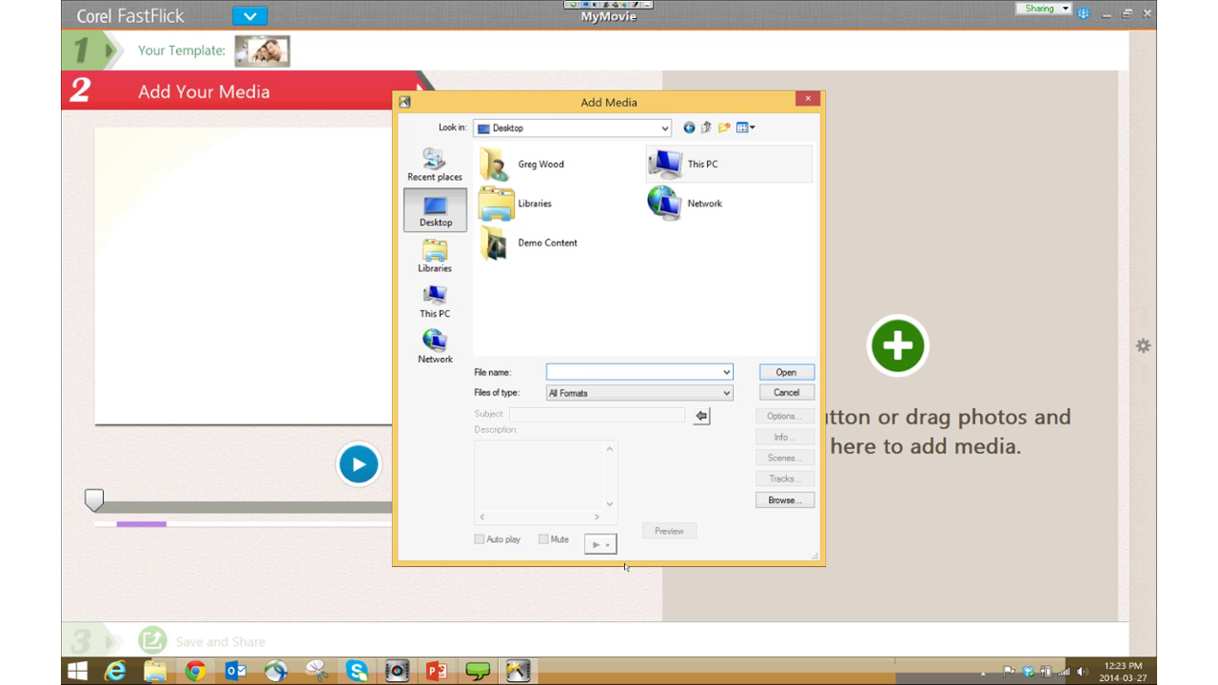
{"action": "double_click", "coordinate": [558, 243]}
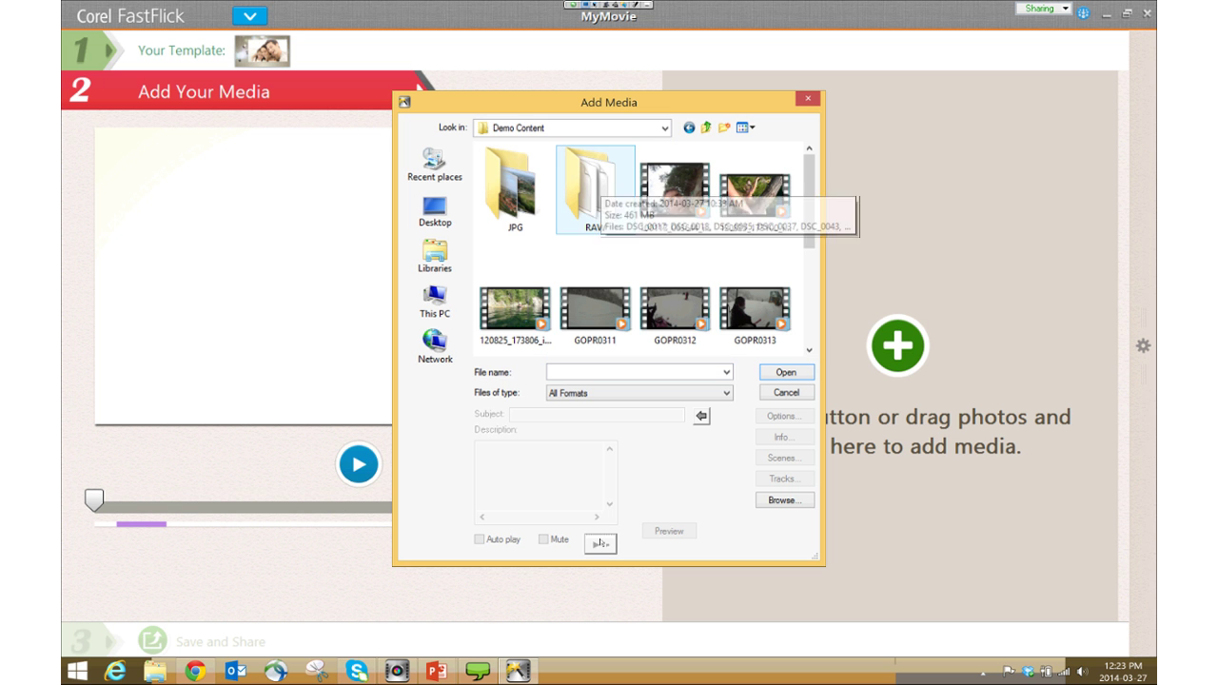
{"action": "left_click", "coordinate": [674, 195]}
{"action": "left_click", "coordinate": [595, 310], "text": "shift"}
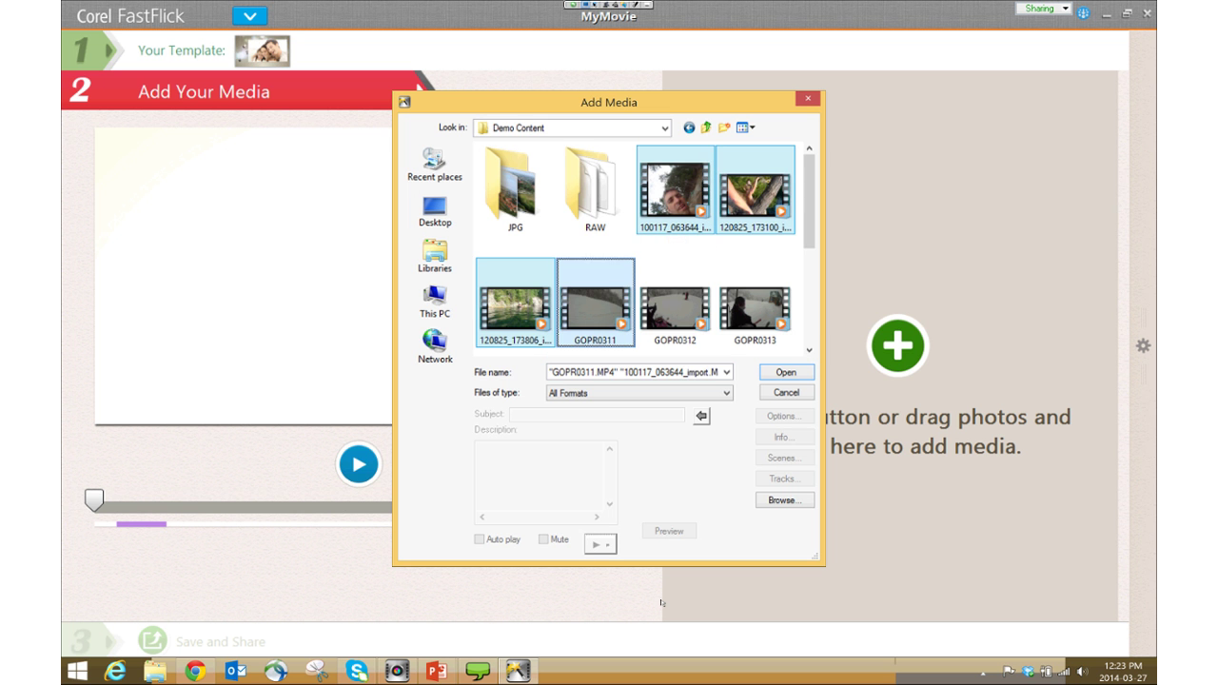
{"action": "key", "text": "Tab"}
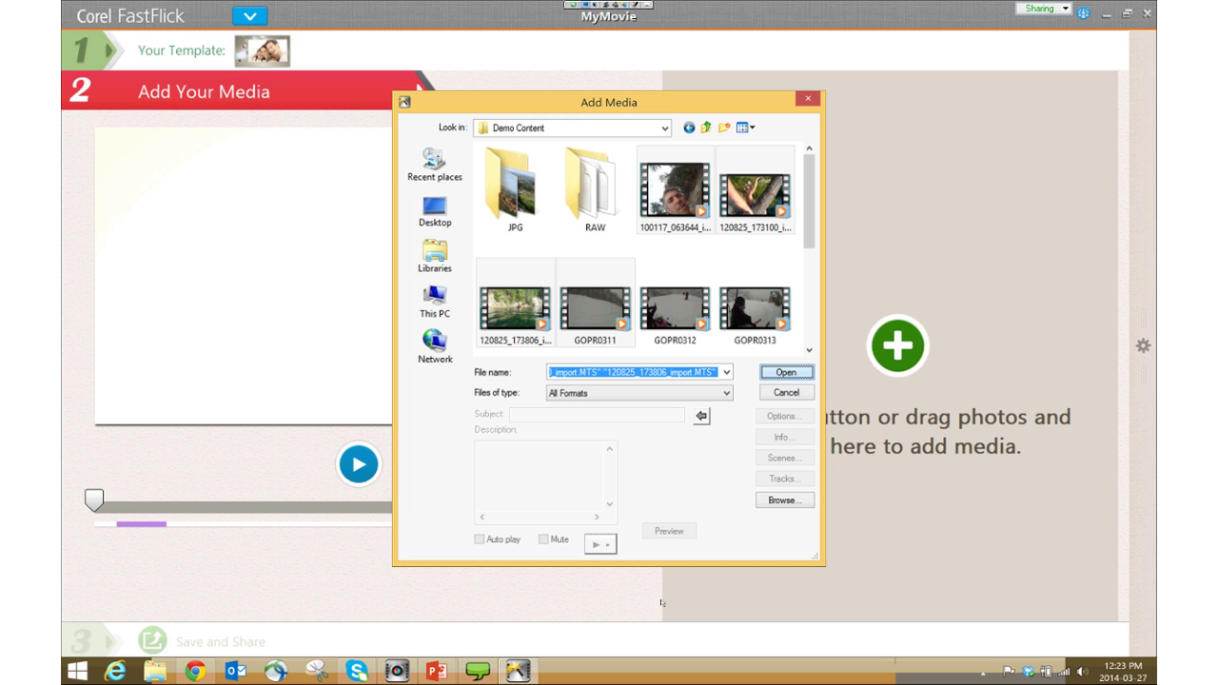
{"action": "key", "text": "Return"}
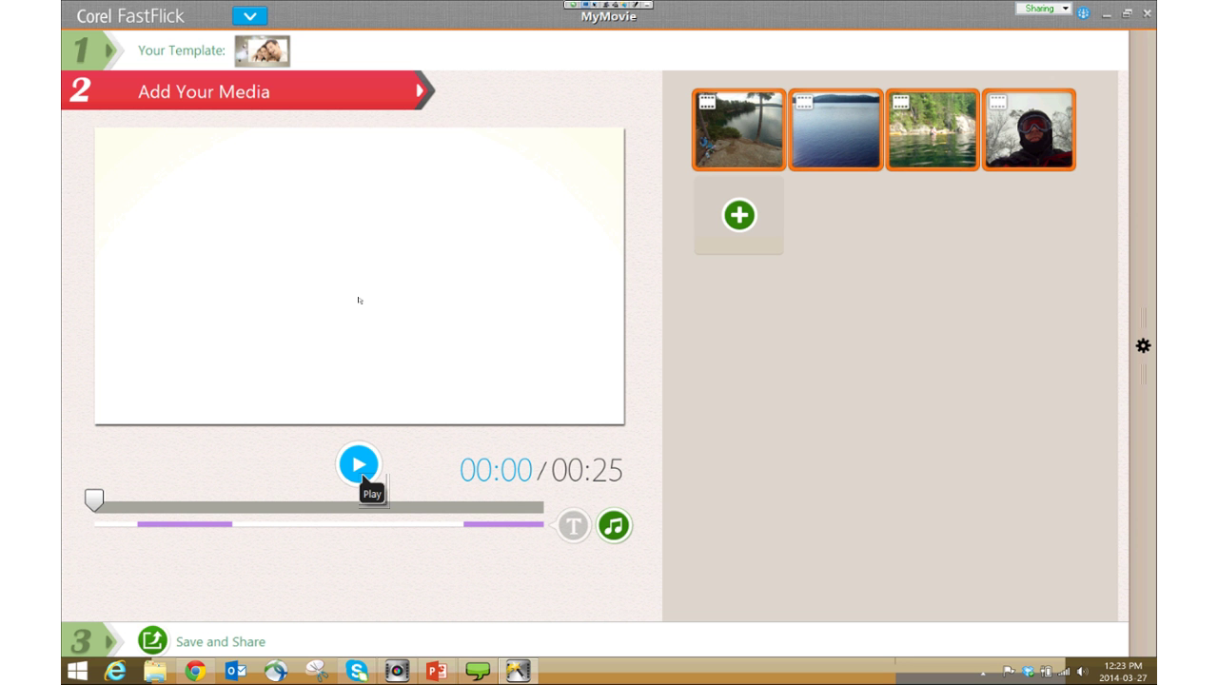
- Preview the movie from the beginning and pause it at about four seconds, during the opening title
{"action": "left_click", "coordinate": [360, 466]}
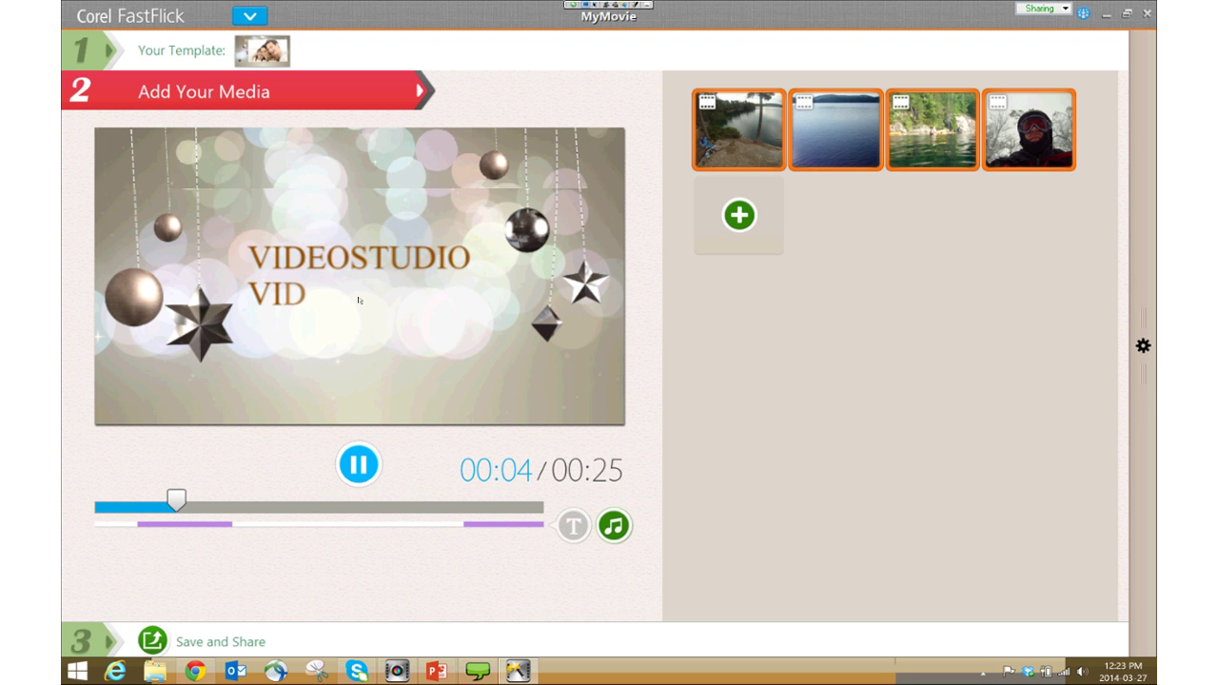
{"action": "left_click", "coordinate": [360, 302]}
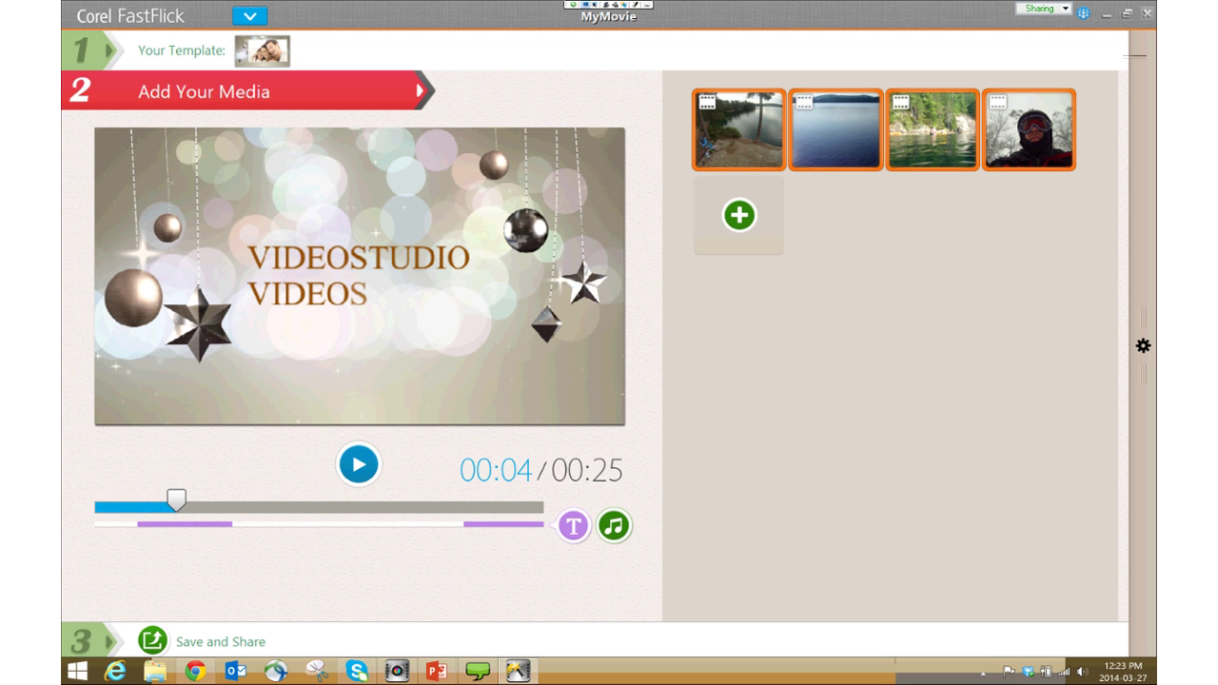
- Close FastFlick without saving the changes to MyMovie and switch to the Product Snapshot presentation
{"action": "key", "text": "alt+F4"}
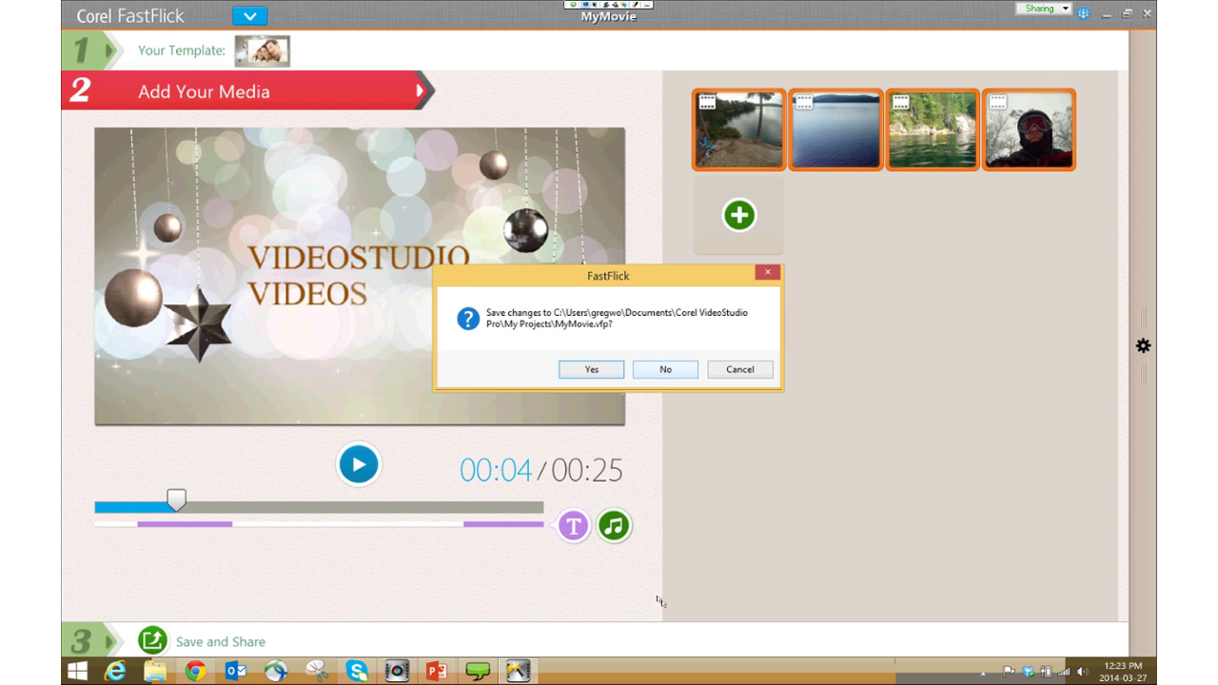
{"action": "key", "text": "n"}
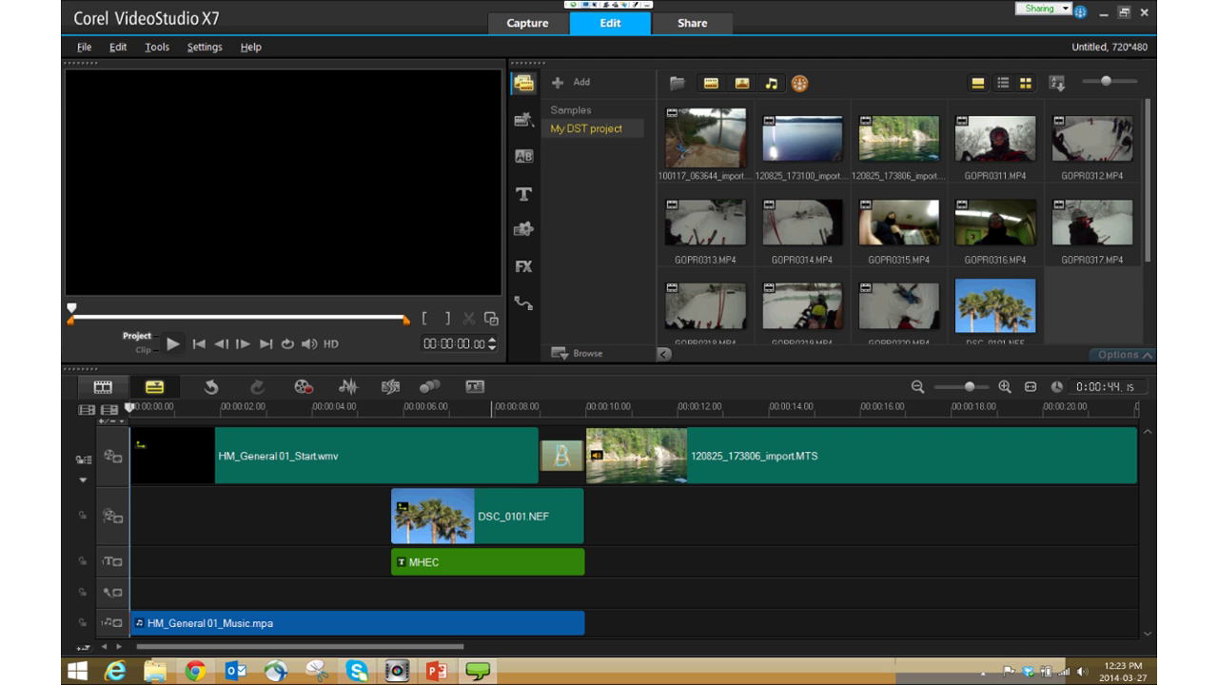
{"action": "key", "text": "alt+Tab"}
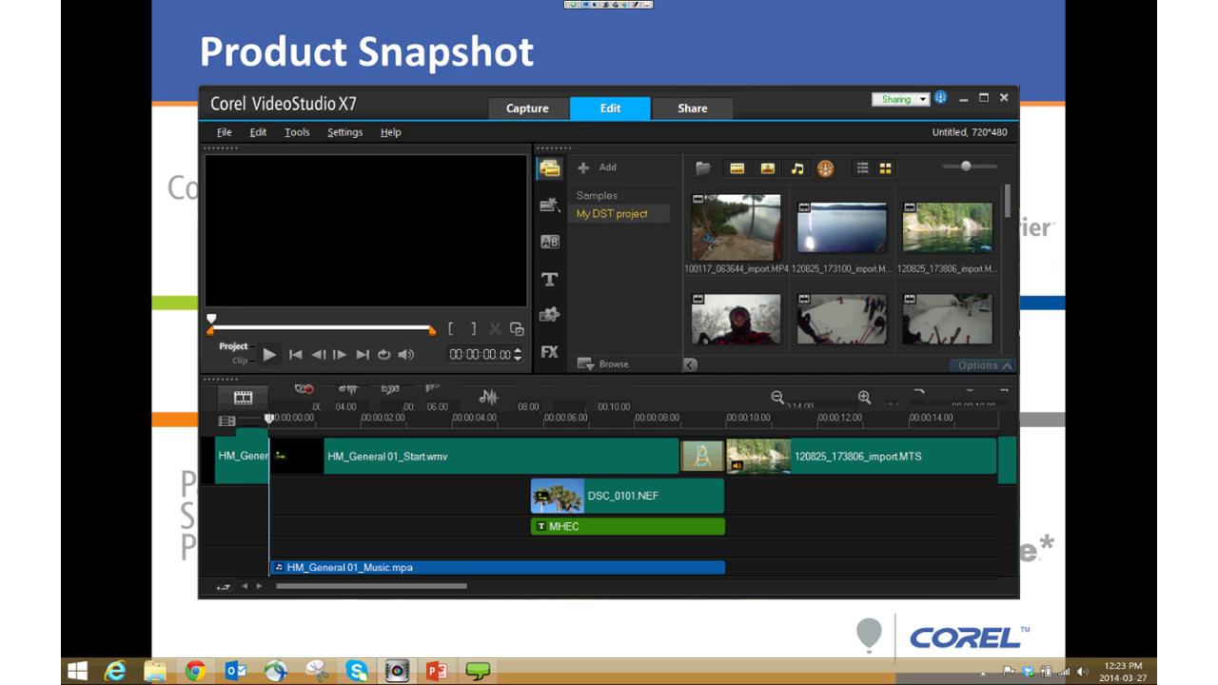